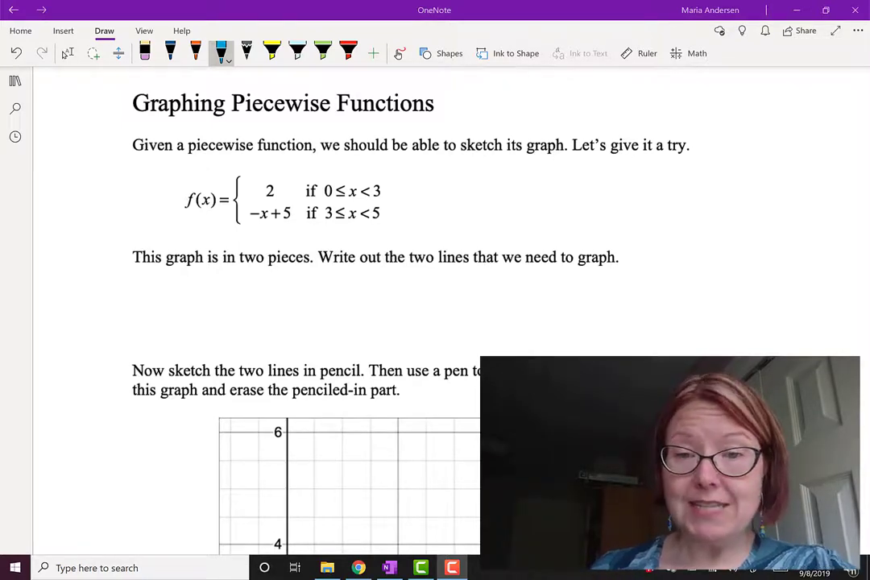
Handwrite the first piece, y = 2 if 0 ≤ x < 3, in dark blue pen under the two-lines prompt
left_click(170, 52)
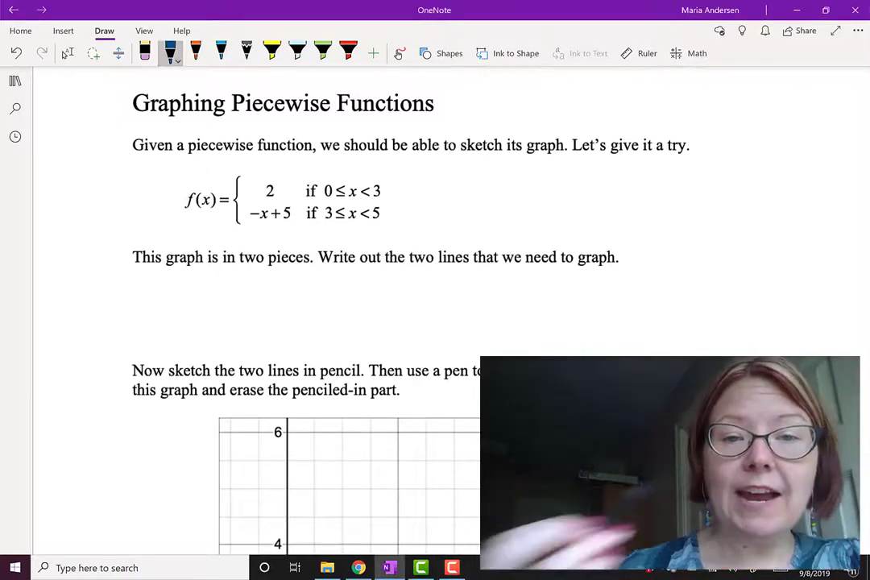
mouse_move(231, 278)
left_mouse_down()
mouse_move(242, 278)
mouse_move(234, 300)
mouse_move(266, 280)
left_mouse_up()
left_click_drag(256, 288, 290, 288)
mouse_move(339, 275)
left_mouse_down()
mouse_move(330, 285)
mouse_move(372, 275)
mouse_move(400, 287)
left_mouse_up()
mouse_move(412, 276)
left_mouse_down()
mouse_move(423, 283)
mouse_move(416, 287)
mouse_move(463, 286)
left_mouse_up()
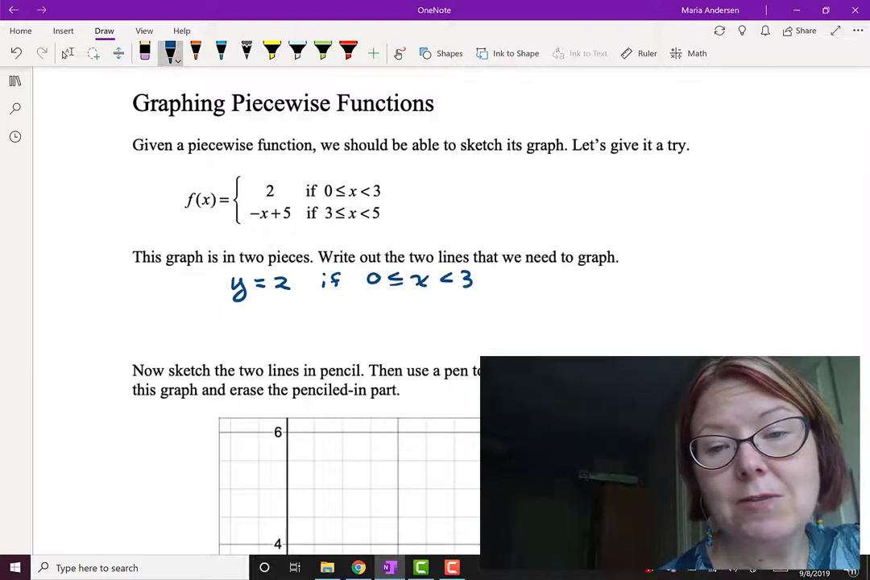
Handwrite y = −x+5 if 3 ≤ x < 5 below it, and sketch a horizontal and a falling double-headed arrow beside the two equations
mouse_move(236, 316)
left_mouse_down()
mouse_move(241, 342)
mouse_move(272, 318)
mouse_move(274, 325)
left_mouse_up()
mouse_move(280, 321)
left_mouse_down()
mouse_move(308, 326)
mouse_move(296, 330)
left_mouse_up()
mouse_move(320, 314)
left_mouse_down()
mouse_move(321, 328)
mouse_move(327, 321)
left_mouse_up()
mouse_move(333, 313)
left_mouse_down()
mouse_move(331, 327)
mouse_move(344, 312)
mouse_move(381, 330)
left_mouse_up()
left_click_drag(377, 320, 487, 327)
left_click_drag(489, 312, 501, 312)
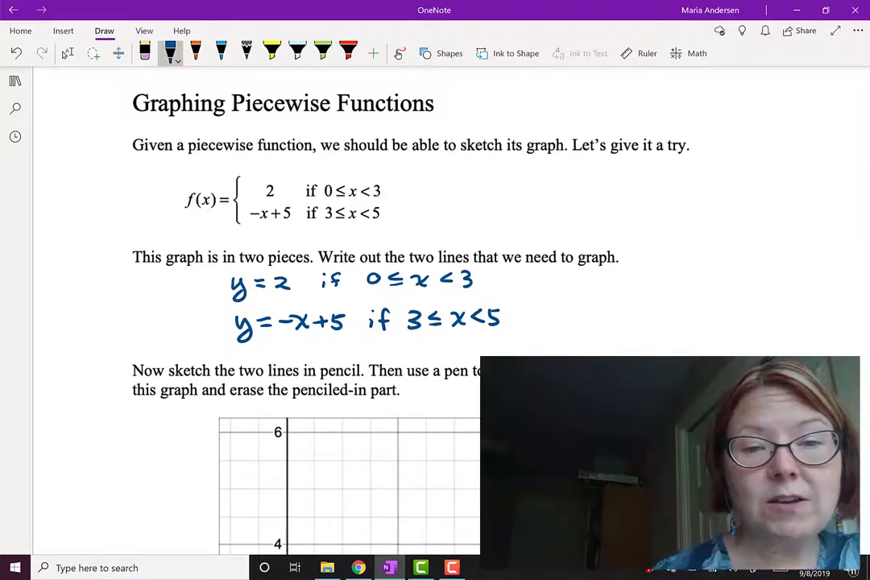
mouse_move(134, 285)
left_mouse_down()
mouse_move(167, 284)
mouse_move(134, 292)
mouse_move(170, 338)
mouse_move(170, 328)
mouse_move(140, 311)
left_mouse_up()
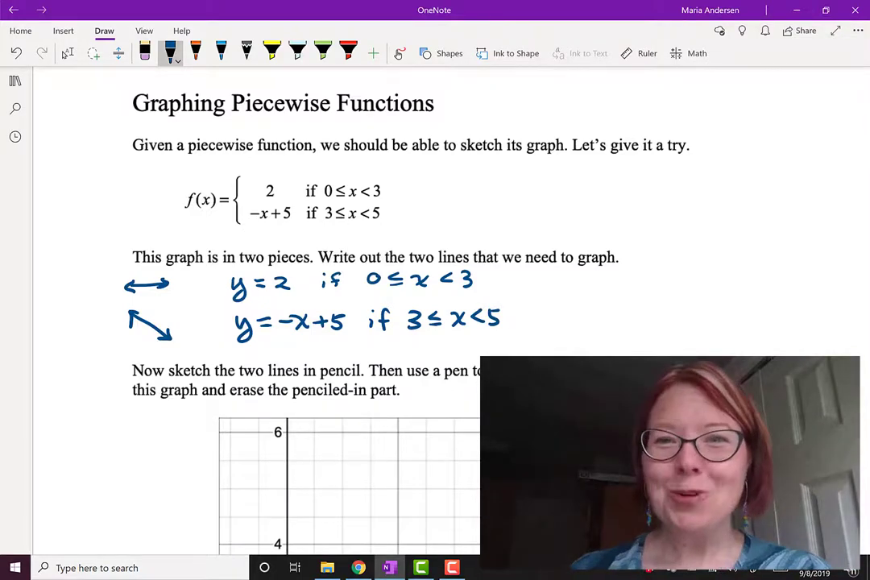
Draw a horizontal pencil line along y = 2 across the grid using the ruler at 0°, with arrowheads at both ends
scroll(435, 314, "down", 4)
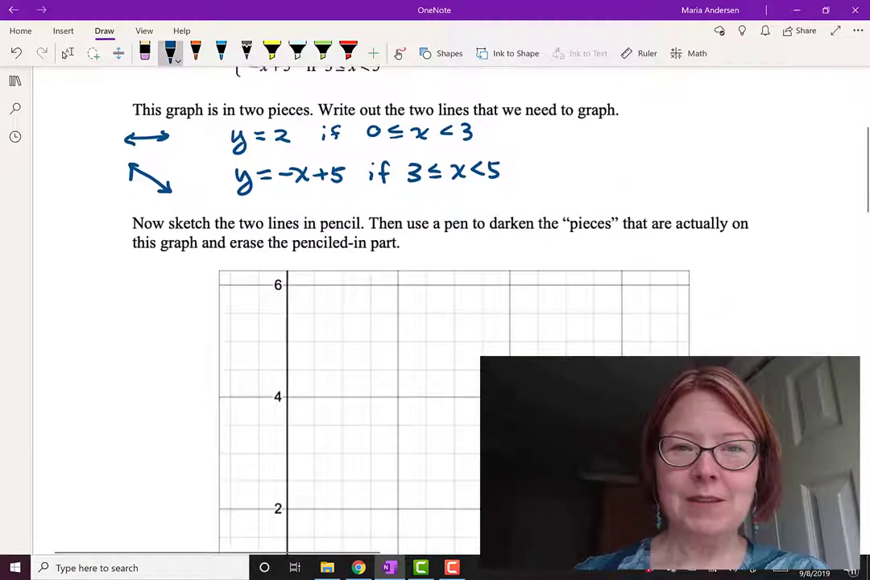
left_click(68, 53)
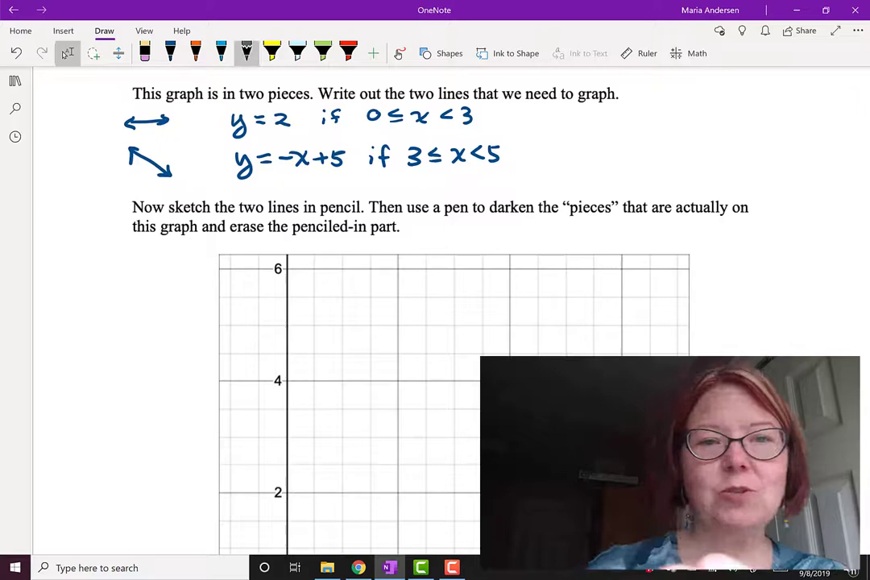
left_click(248, 54)
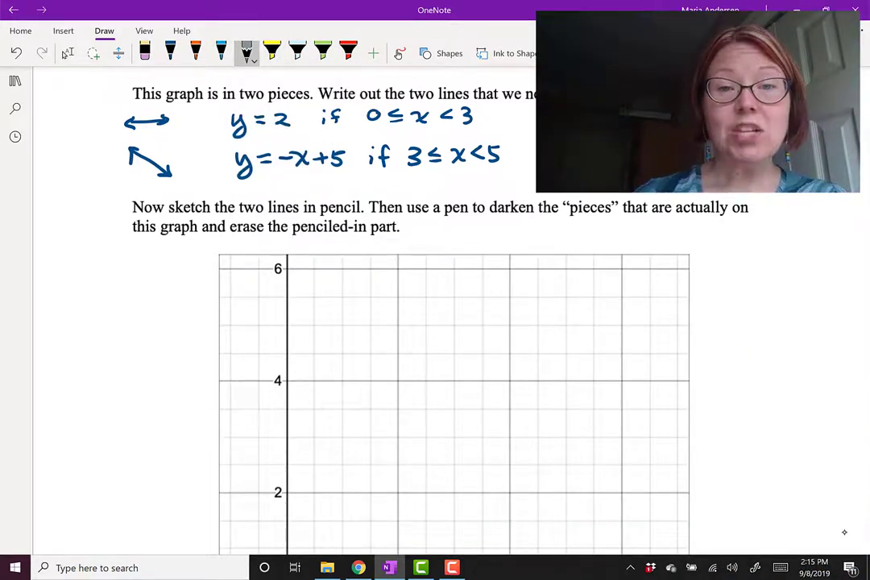
scroll(844, 531, "down", 3)
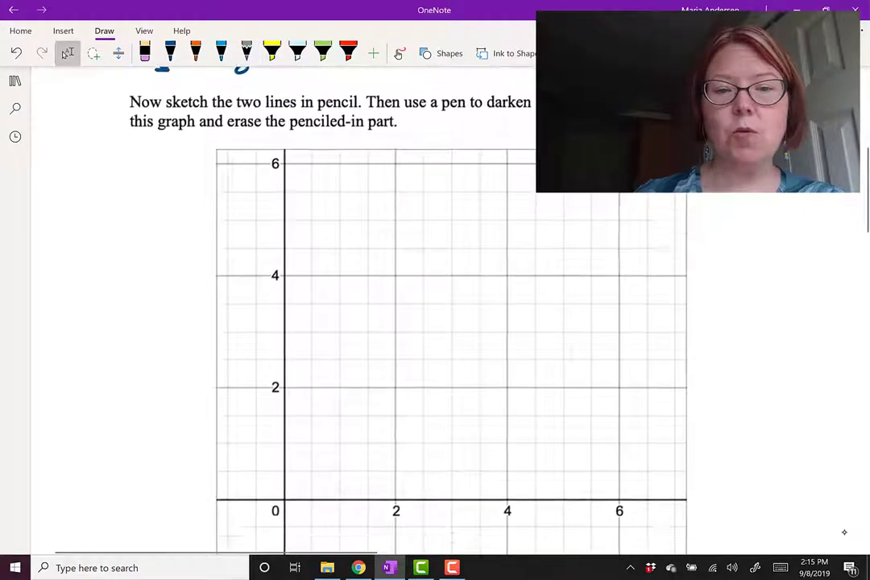
key("ctrl+r")
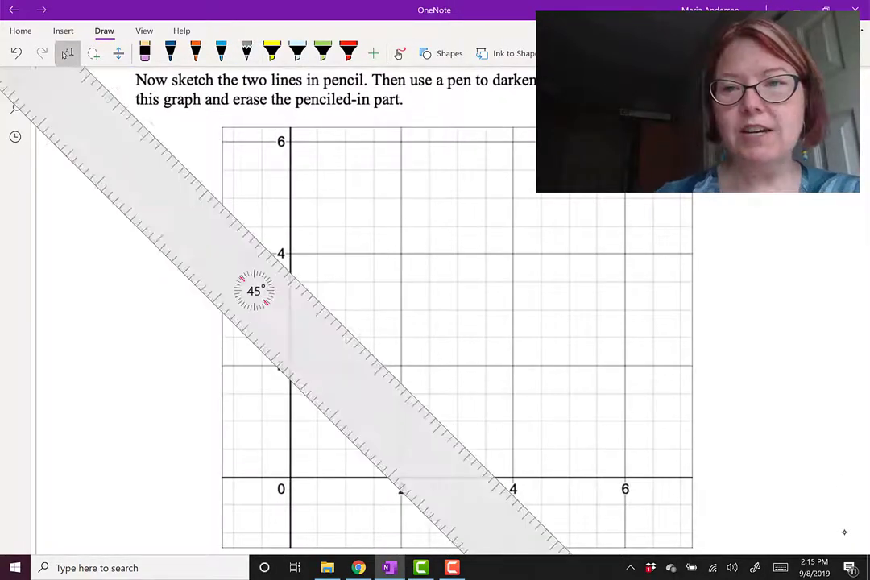
left_click_drag(255, 291, 278, 316)
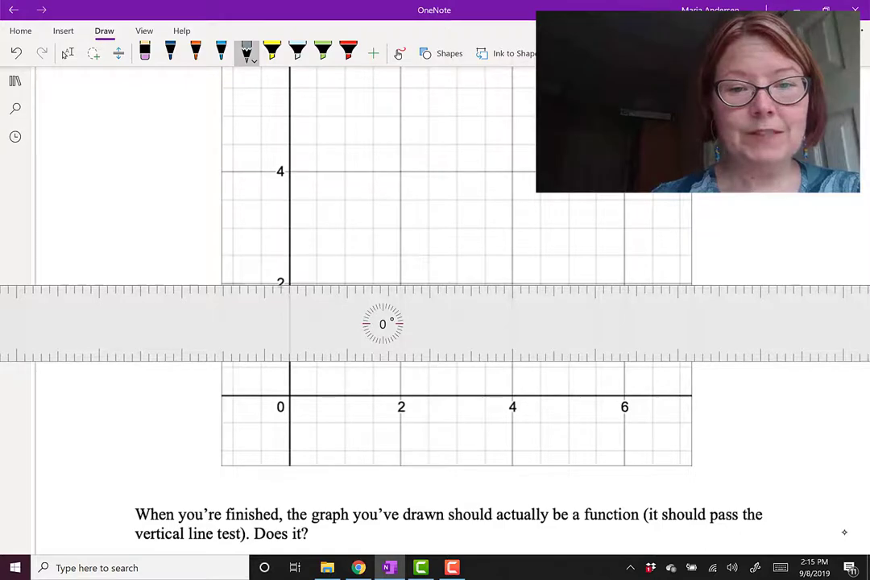
left_click_drag(228, 283, 715, 284)
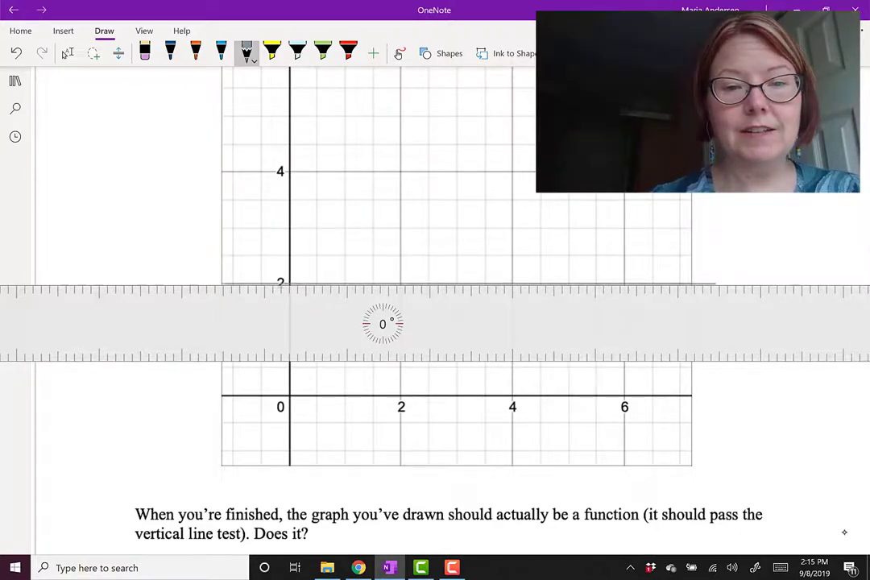
left_click_drag(564, 325, 564, 390)
left_click(67, 53)
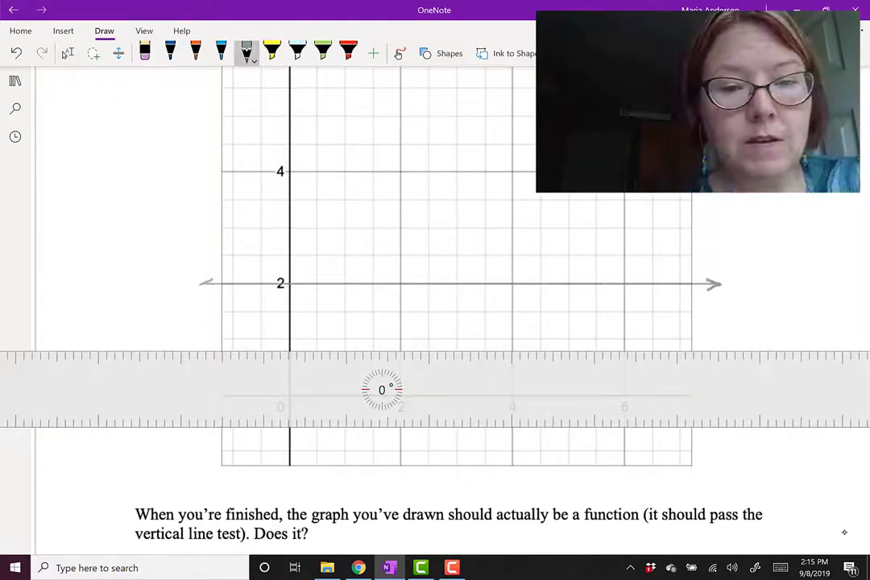
left_click_drag(199, 284, 214, 291)
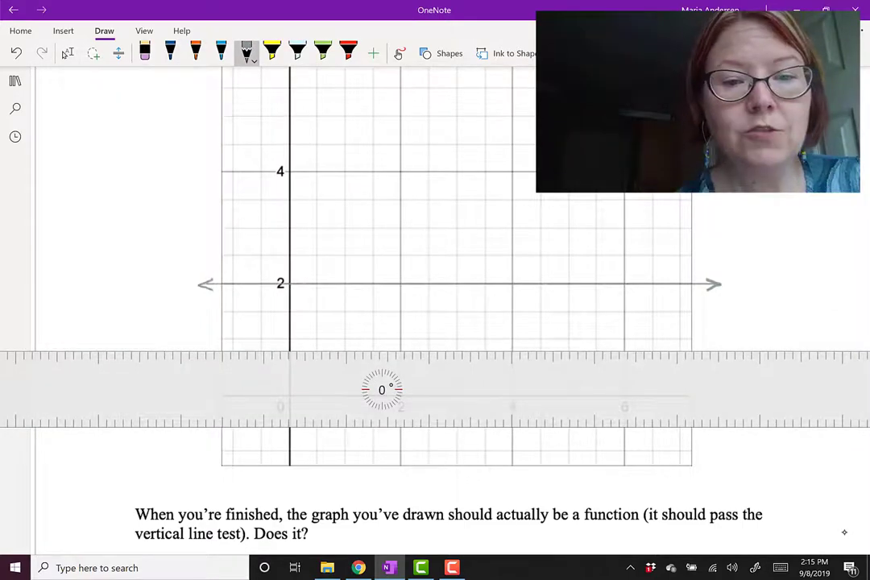
Mark the point (0, 5) in pencil and draw the line y = −x+5 through it along the ruler at 45°, with arrowheads at both ends
left_click(67, 54)
scroll(451, 241, "up", 3)
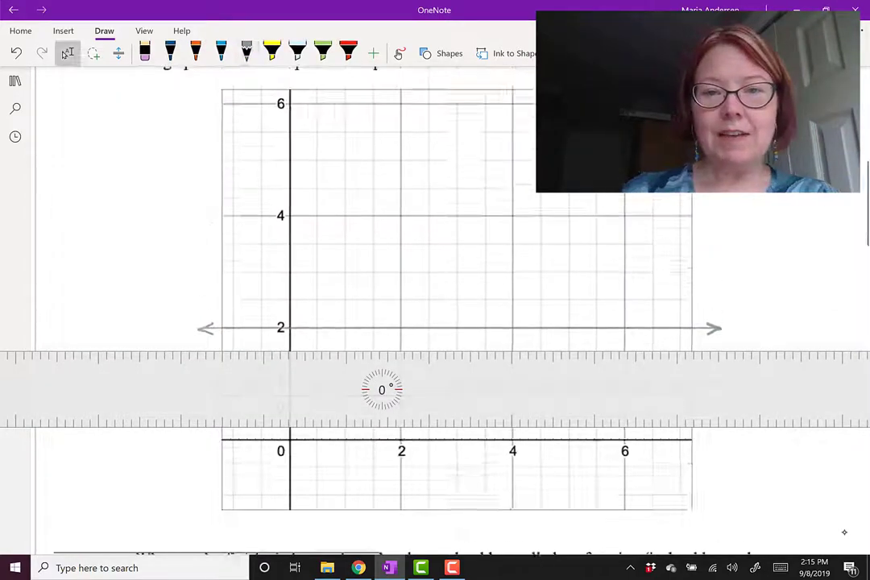
scroll(451, 242, "down", 3)
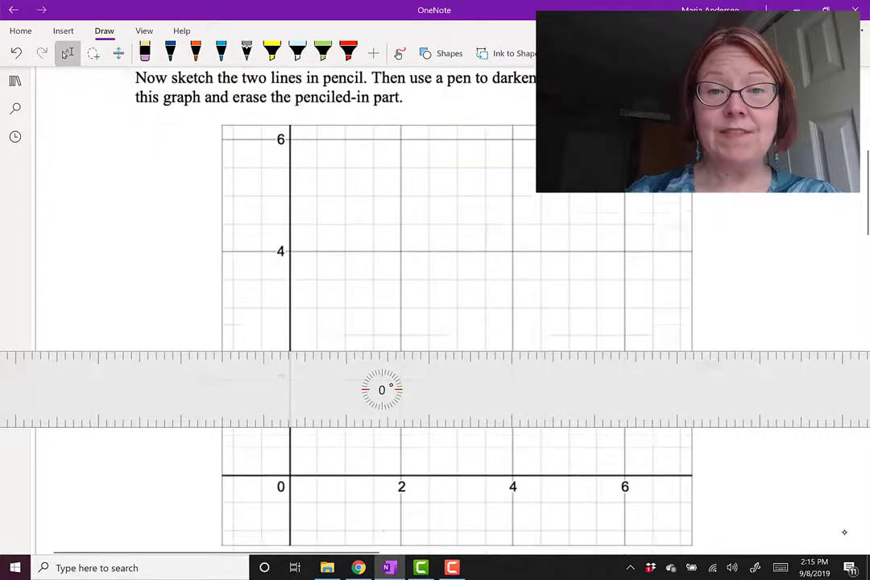
left_click(246, 53)
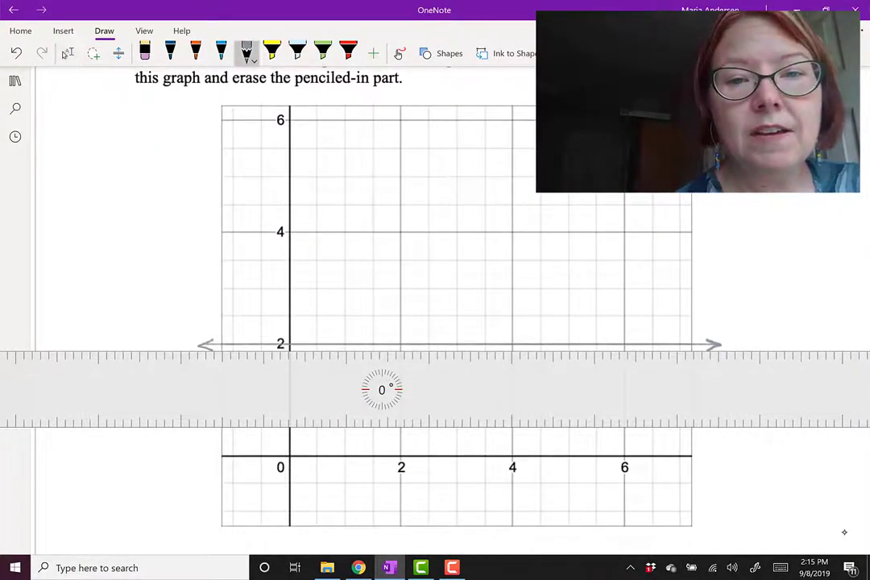
mouse_move(382, 390)
left_mouse_down()
mouse_move(394, 347)
mouse_move(392, 295)
mouse_move(348, 294)
mouse_move(353, 289)
mouse_move(374, 314)
left_mouse_up()
left_click(247, 53)
left_click_drag(245, 129, 429, 315)
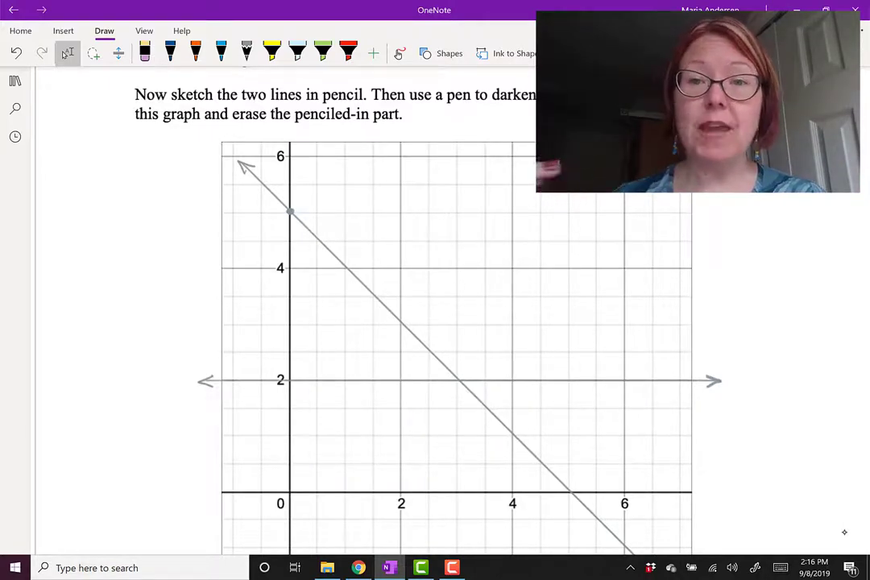
Mark the first piece's endpoints in dark blue pen: a solid dot at (0, 2) and an open circle at (3, 2)
left_click(170, 52)
scroll(844, 532, "up", 3)
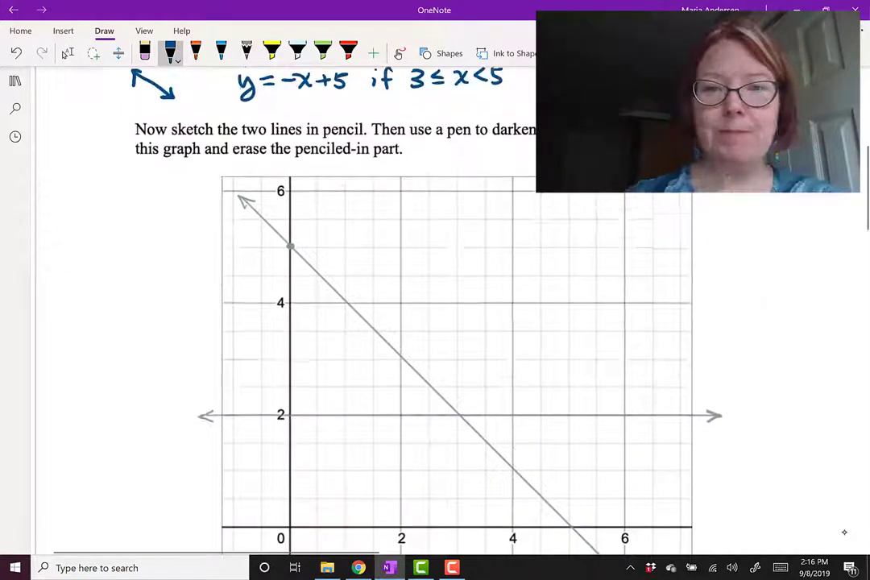
key("Escape")
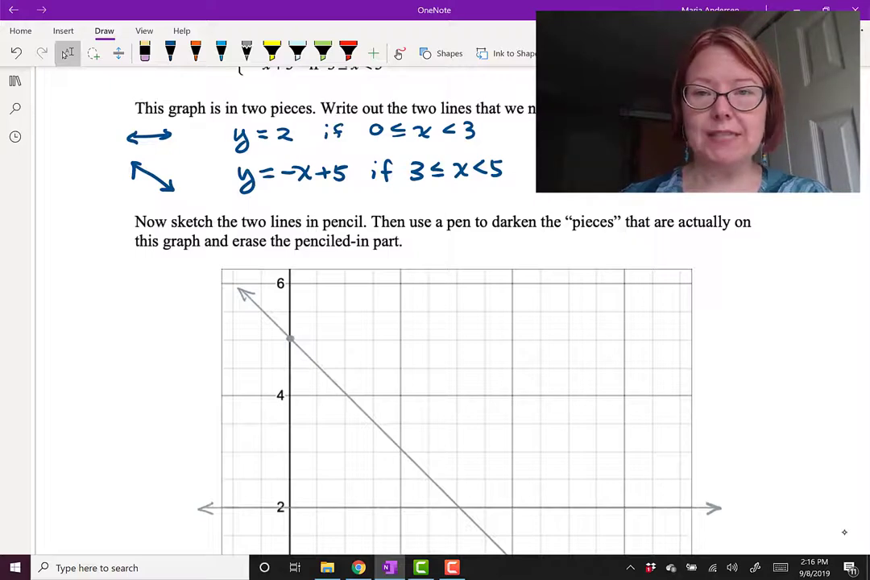
scroll(844, 531, "down", 4)
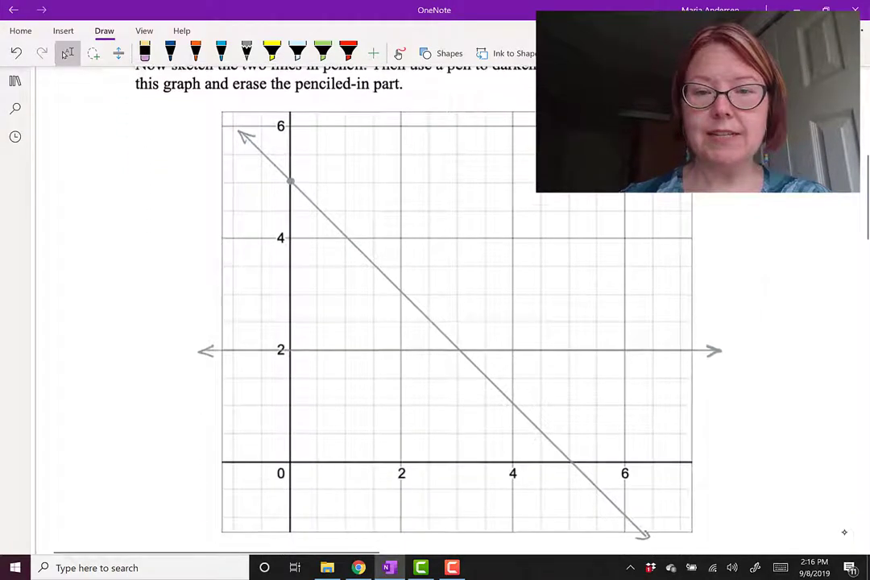
left_click(170, 52)
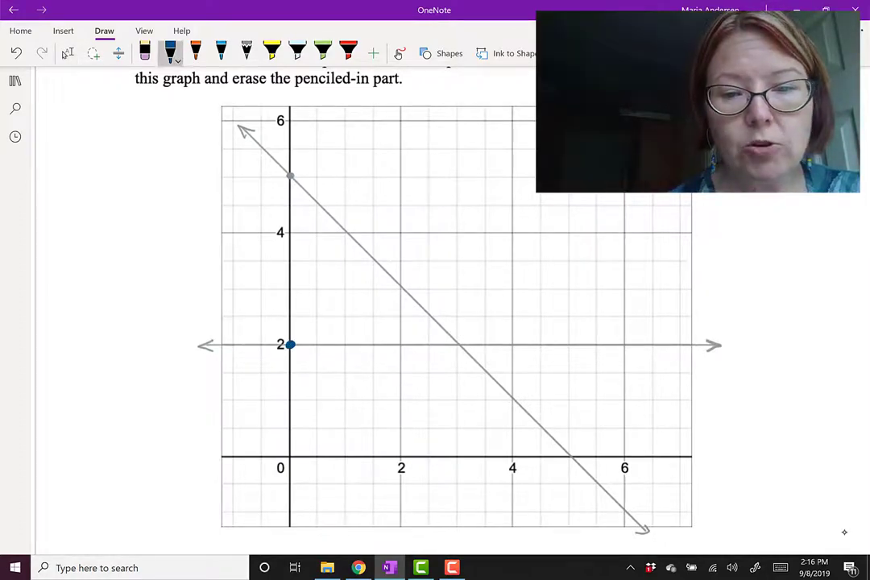
left_click_drag(458, 342, 458, 344)
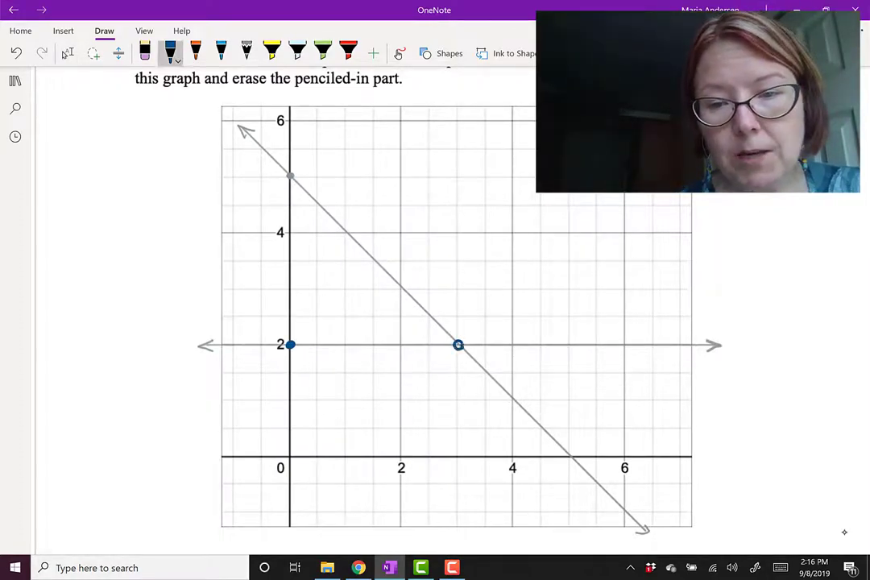
Darken the horizontal segment from (0, 2) to (3, 2) in blue pen along the ruler set to 0°
left_click(709, 54)
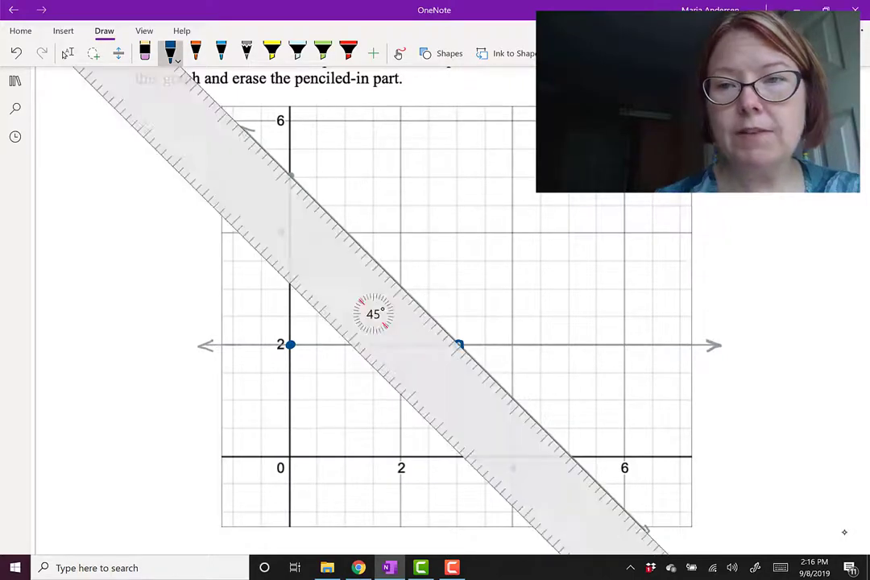
mouse_move(374, 314)
left_mouse_down()
mouse_move(357, 303)
mouse_move(343, 382)
left_mouse_up()
scroll(356, 304, "up", 10)
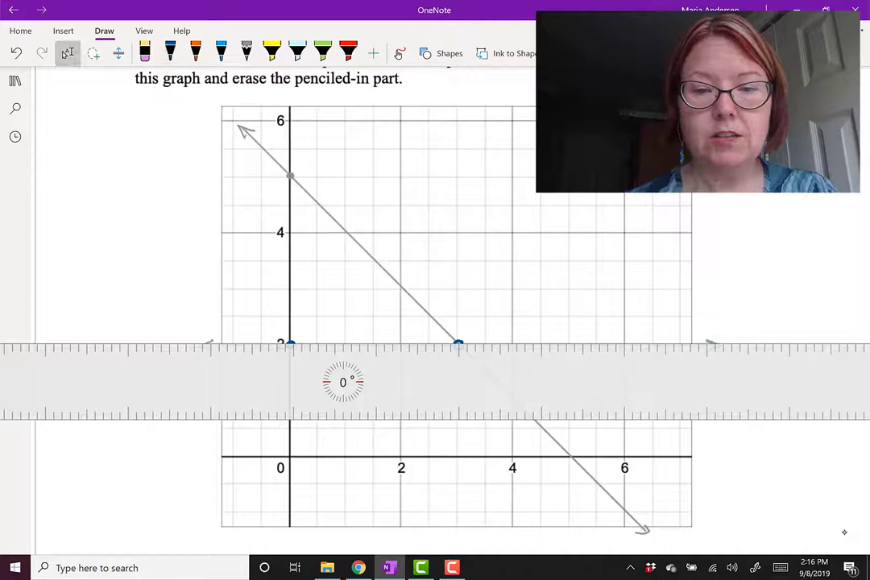
left_click_drag(291, 343, 390, 343)
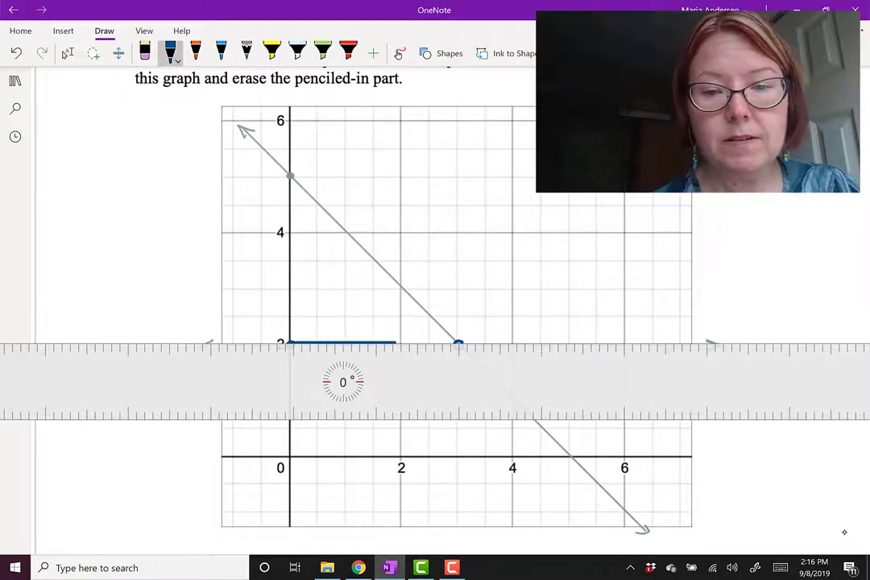
left_click_drag(390, 343, 456, 343)
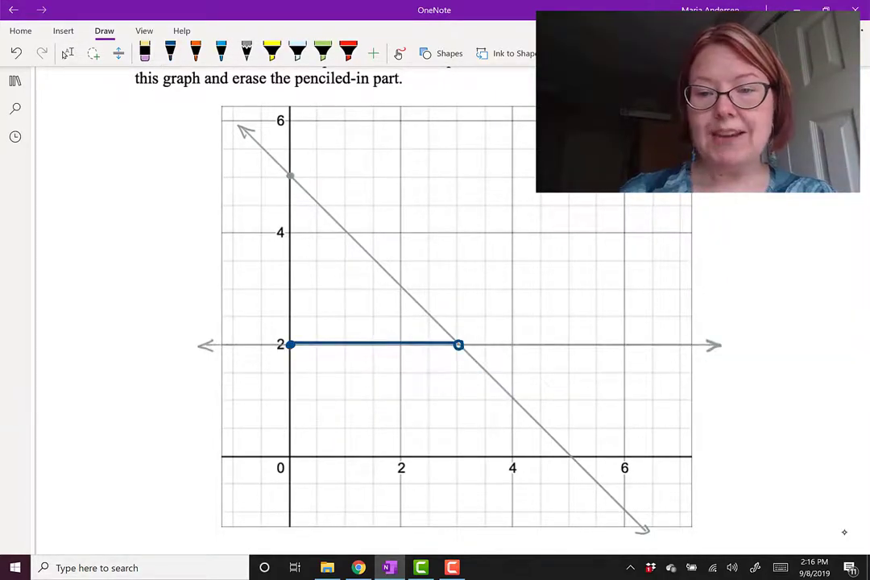
Erase the remaining pencil parts and arrowheads of the horizontal line on both sides of the blue segment
left_click(580, 345)
left_click(713, 344)
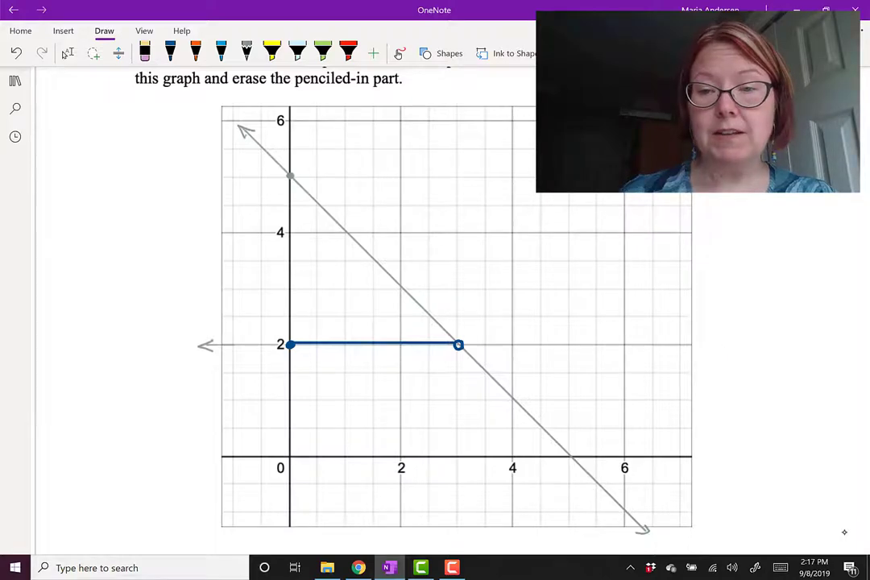
left_click(205, 344)
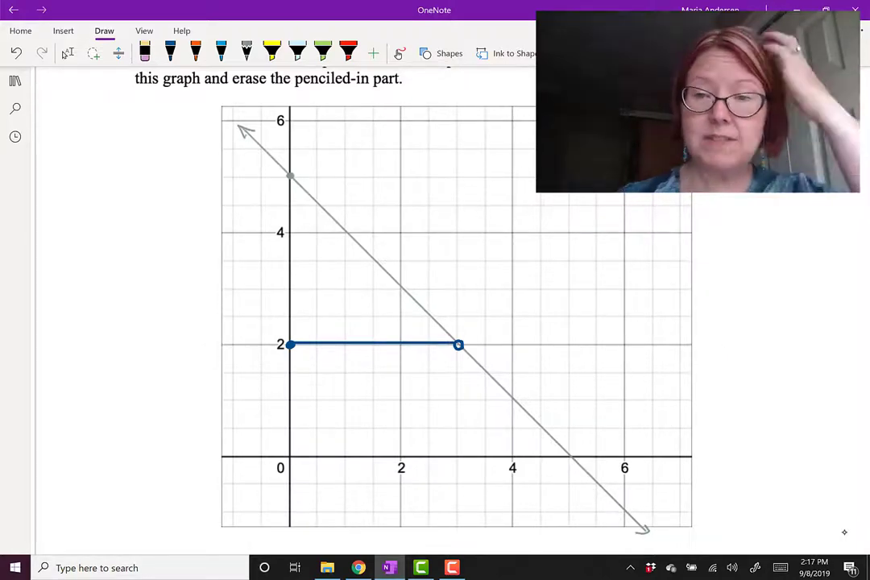
Fill in the circle at (3, 2) and draw the blue segment from there toward (5, 0) along the ruler at 45°
left_click(67, 53)
scroll(451, 322, "up", 4)
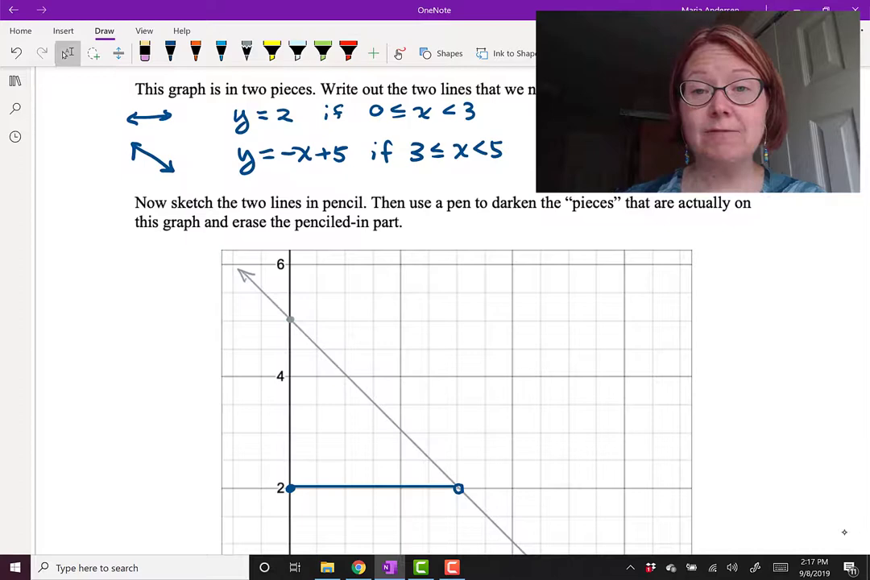
scroll(451, 322, "down", 4)
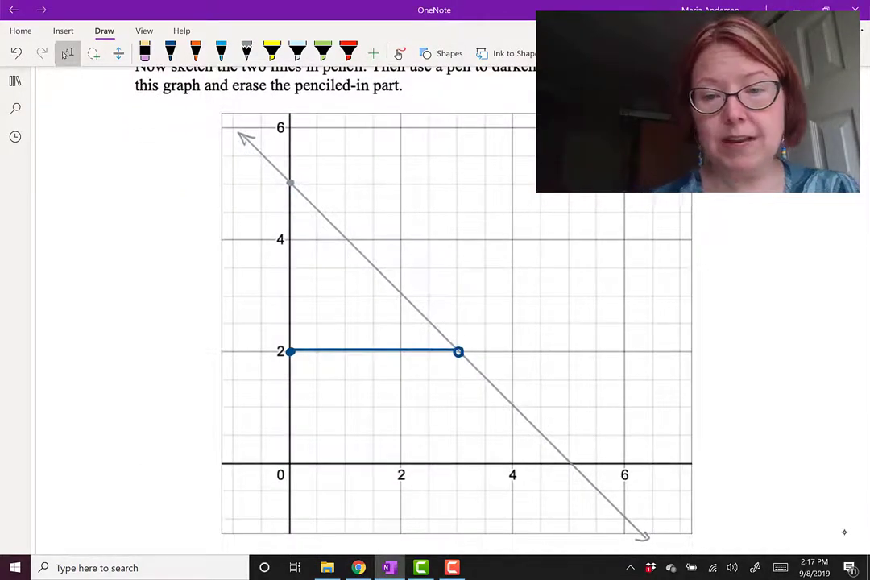
left_click(170, 52)
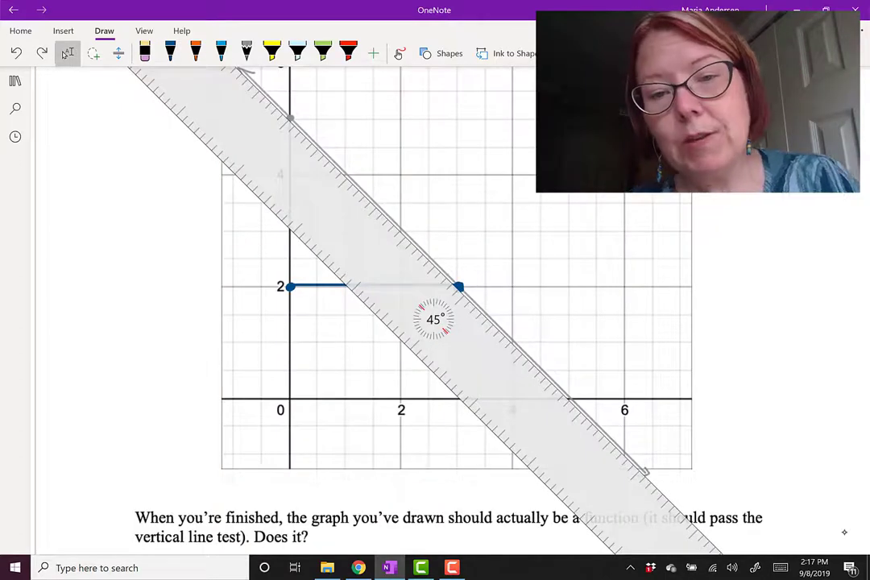
left_click(170, 52)
left_click_drag(458, 288, 565, 395)
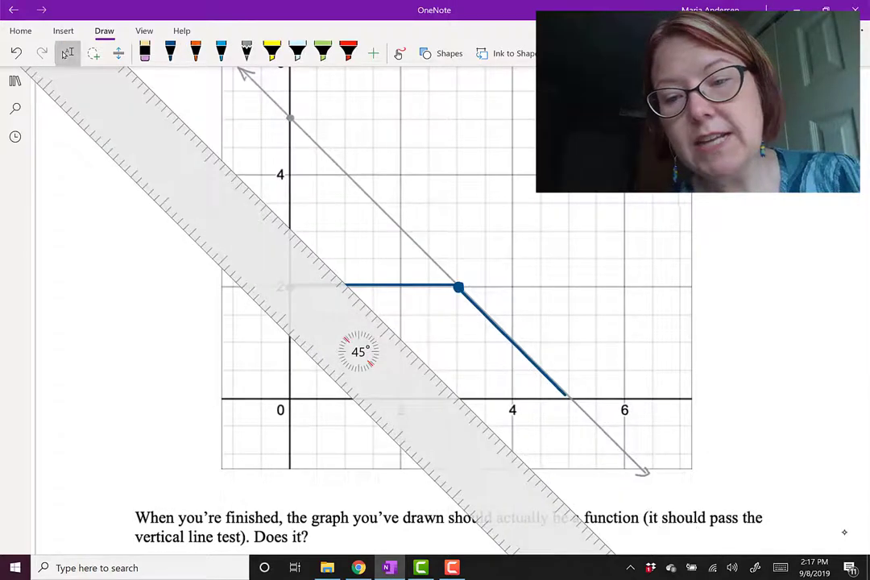
Draw an open circle at (5, 0) in blue pen to end the slanted segment
left_click(170, 51)
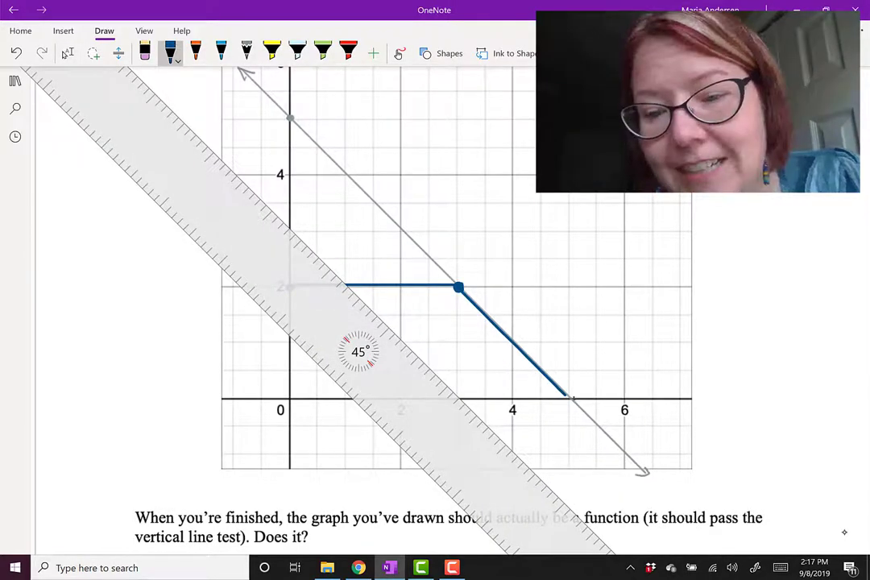
left_click_drag(570, 396, 569, 396)
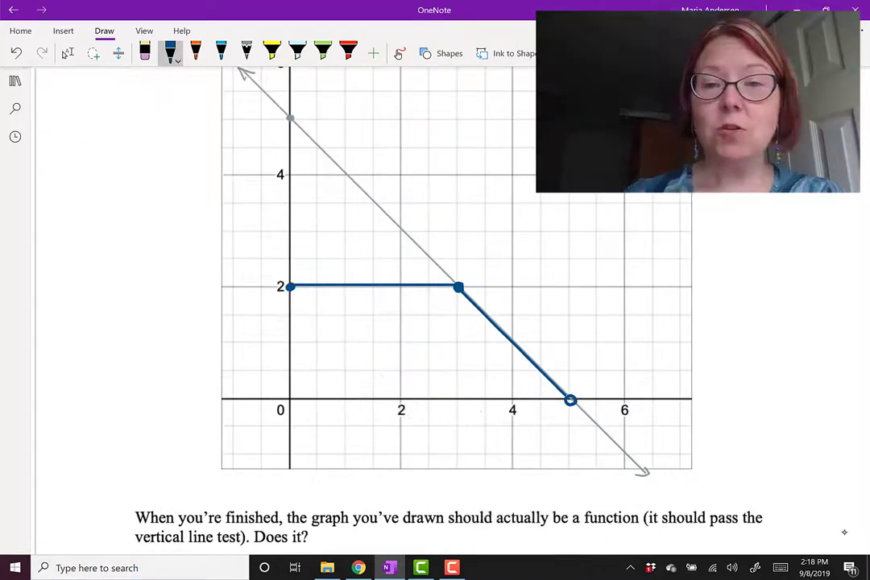
scroll(844, 531, "up", 3)
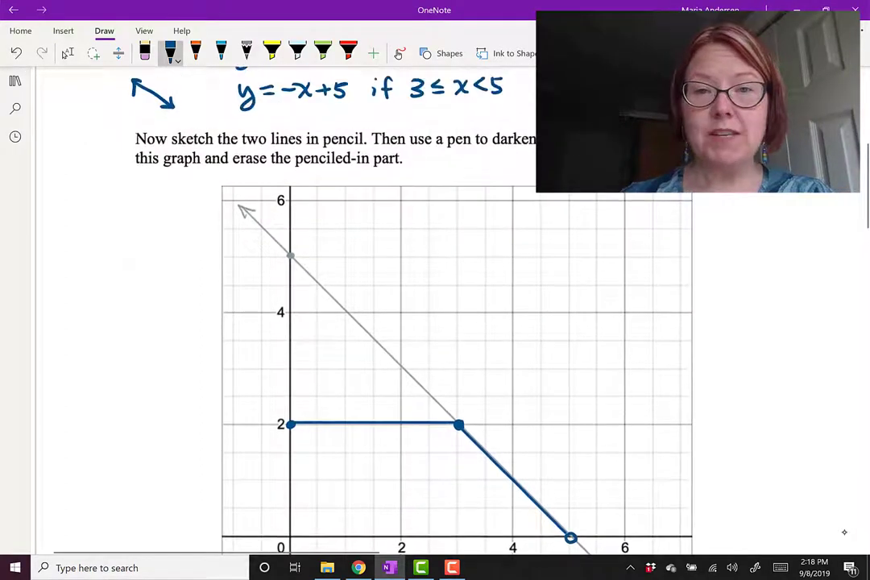
Delete the remaining pencil line and its arrowheads from the slanted line, keeping only the blue segments
left_click(68, 52)
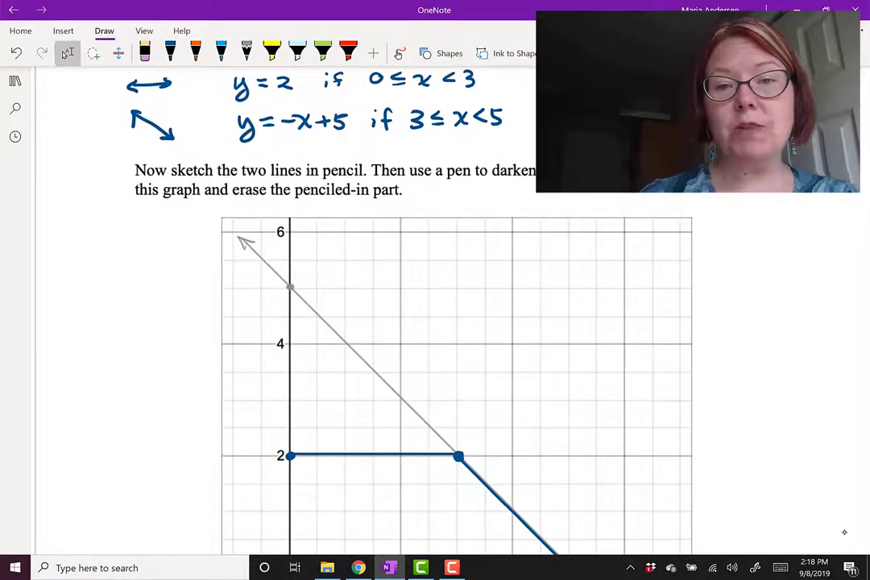
scroll(451, 306, "down", 5)
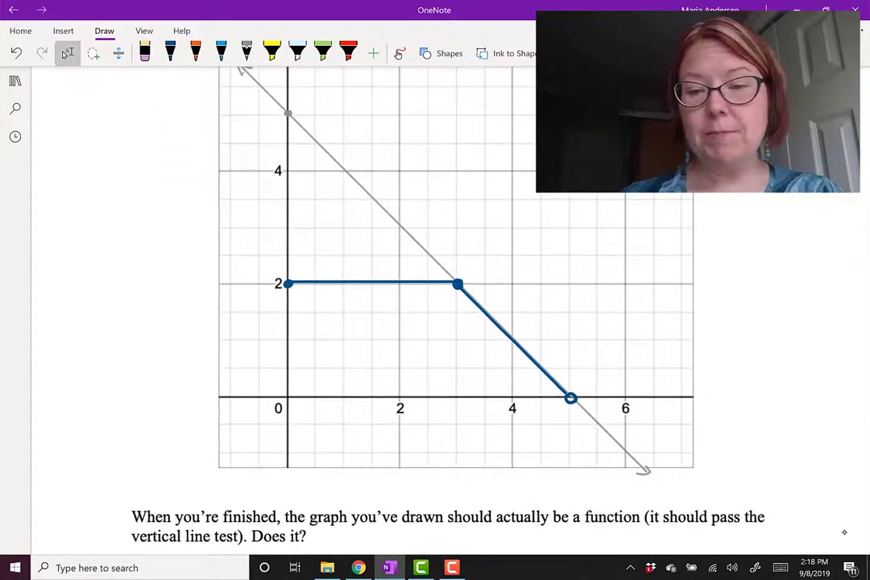
key("Delete")
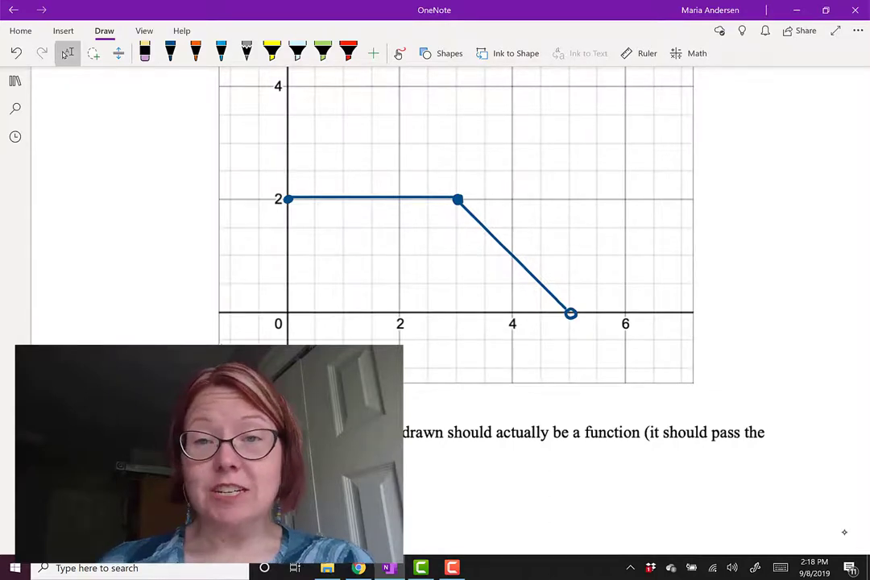
Bring up the ruler and move it beside the graph's y-axis for the vertical line test
left_click(639, 53)
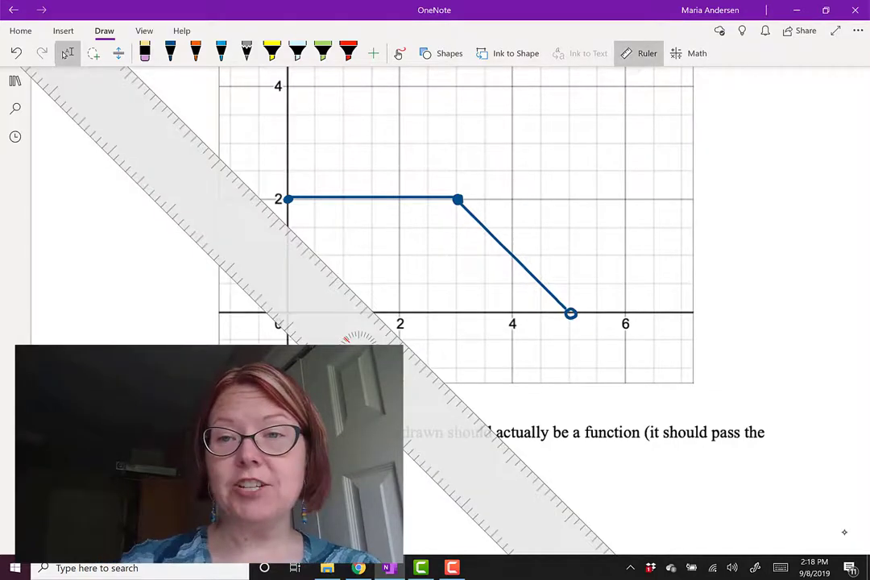
left_click_drag(362, 350, 230, 255)
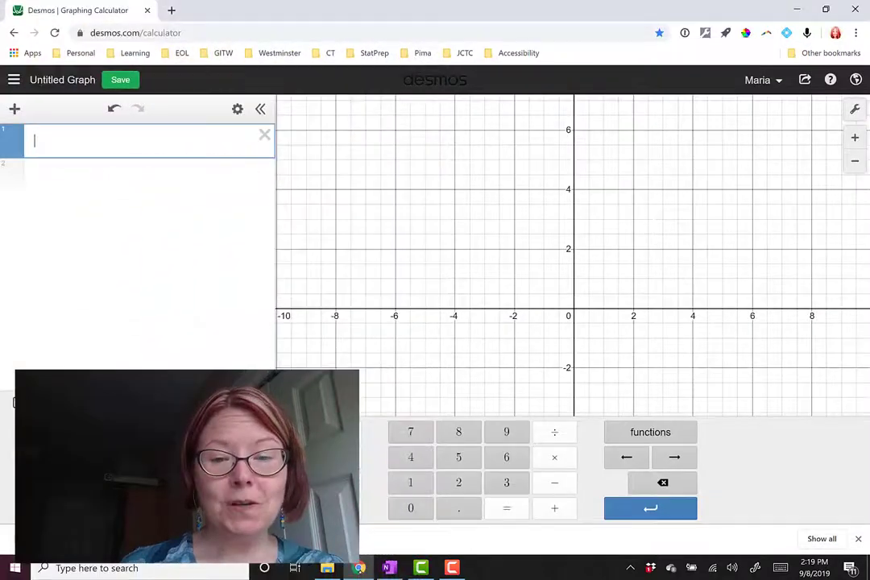
Switch to Desmos and enter the first piece as y = 2 {0 ≤ x < 3}
type("y=")
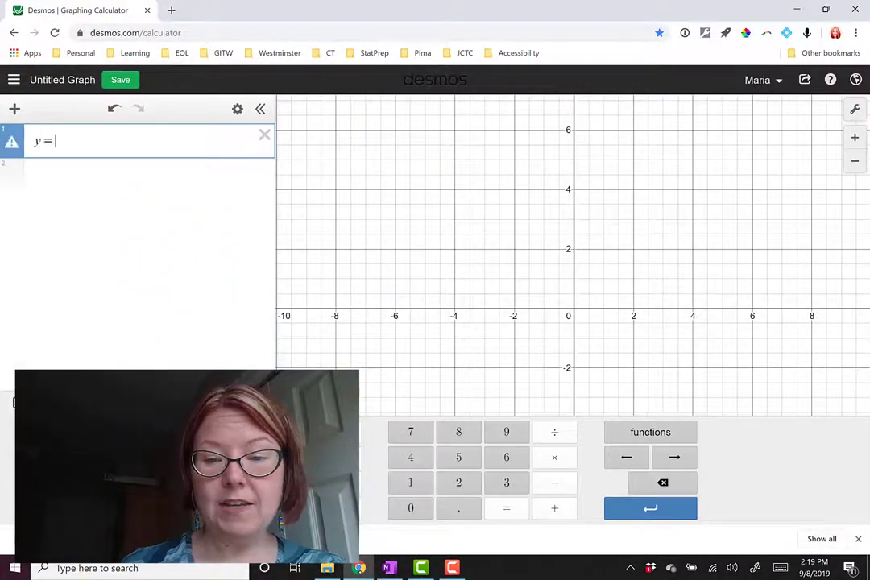
type("2")
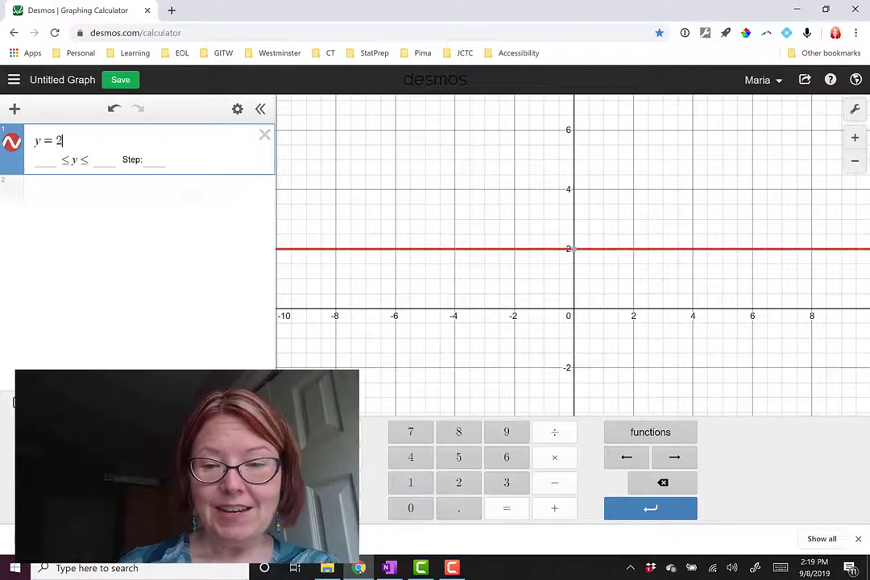
type("{")
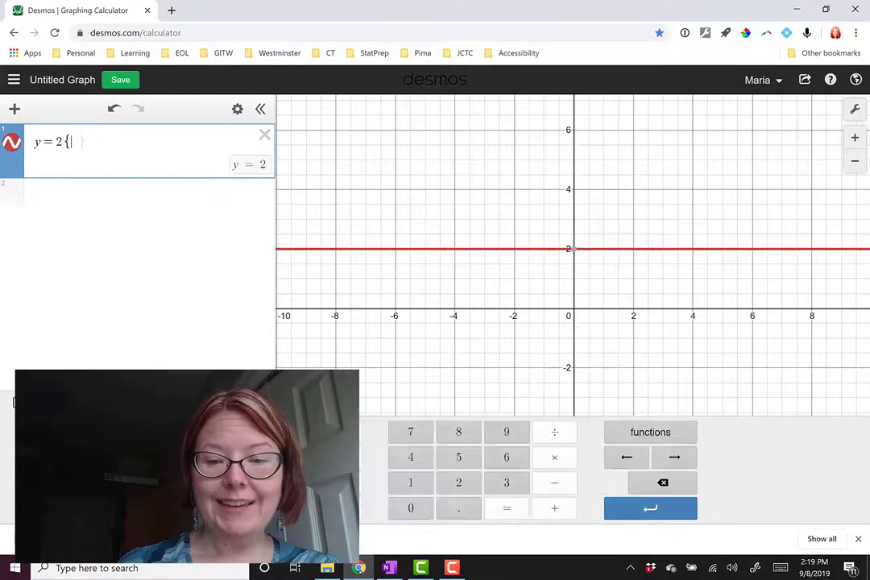
type("0")
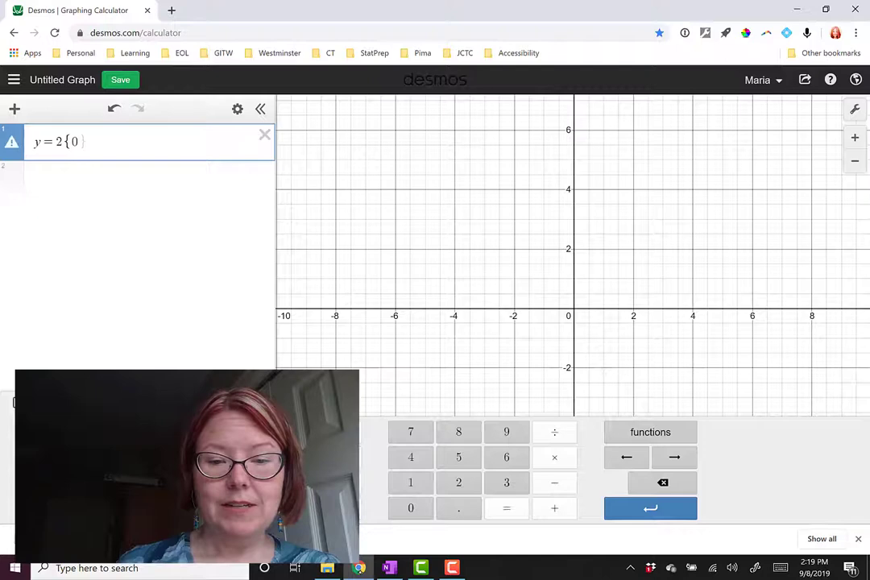
type("<=x<3")
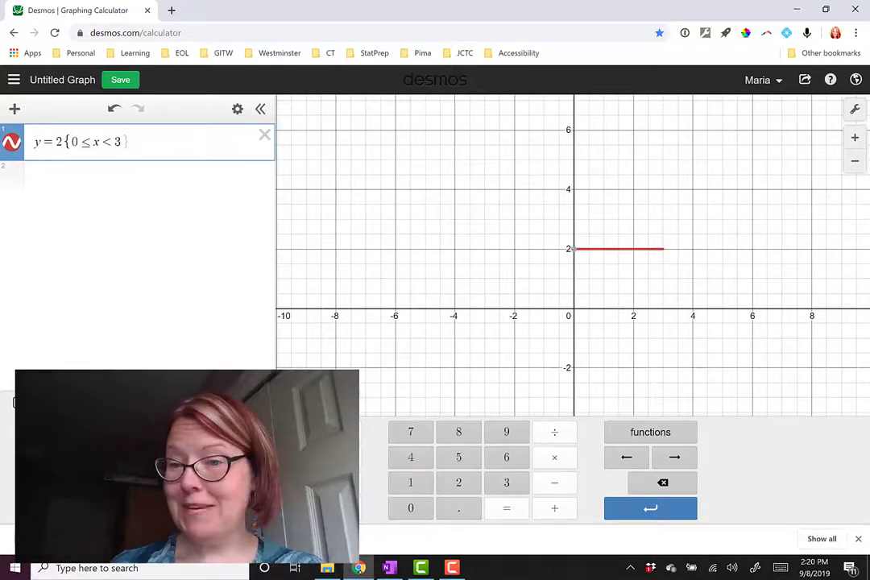
key("Return")
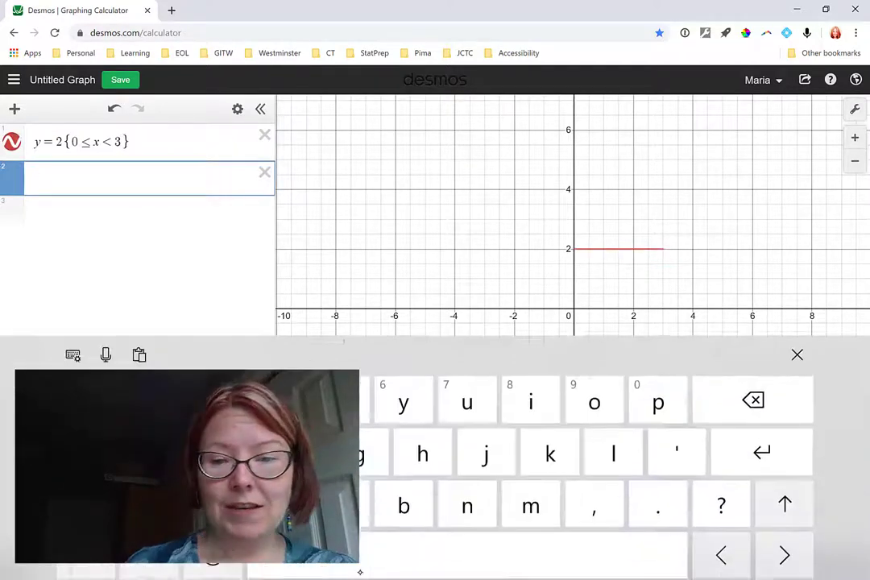
Enter the second piece as y = −x + 5 {3 ≤ x < 5}
type("y=")
type("-x+")
type("5")
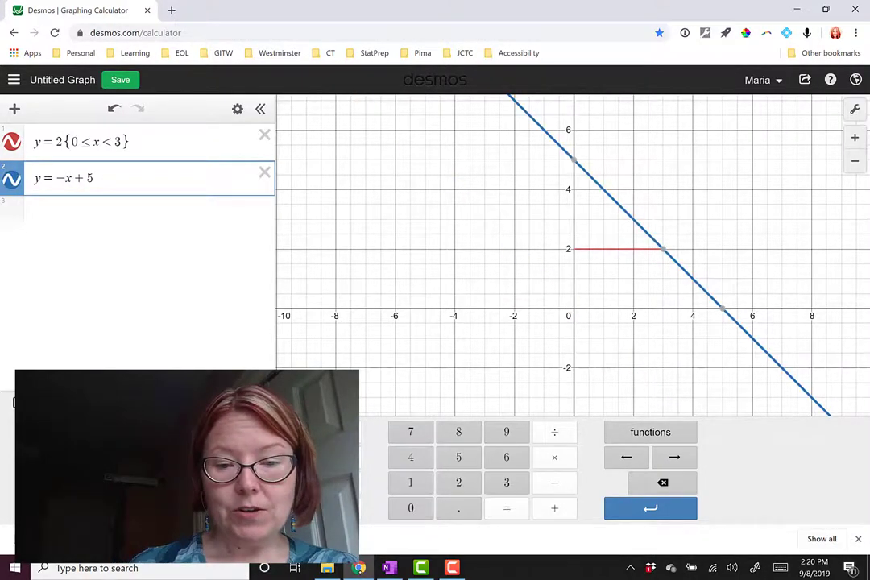
left_click(197, 508)
type("{")
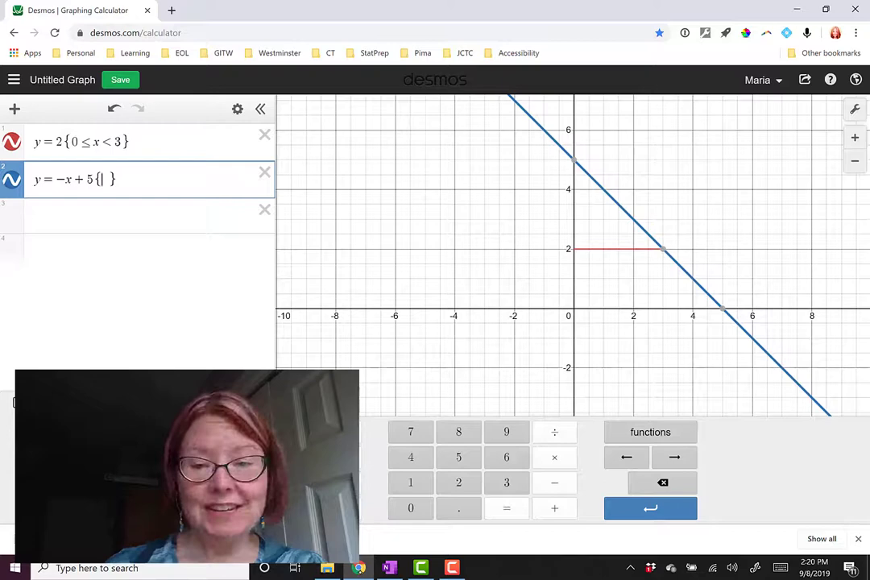
type("3<=")
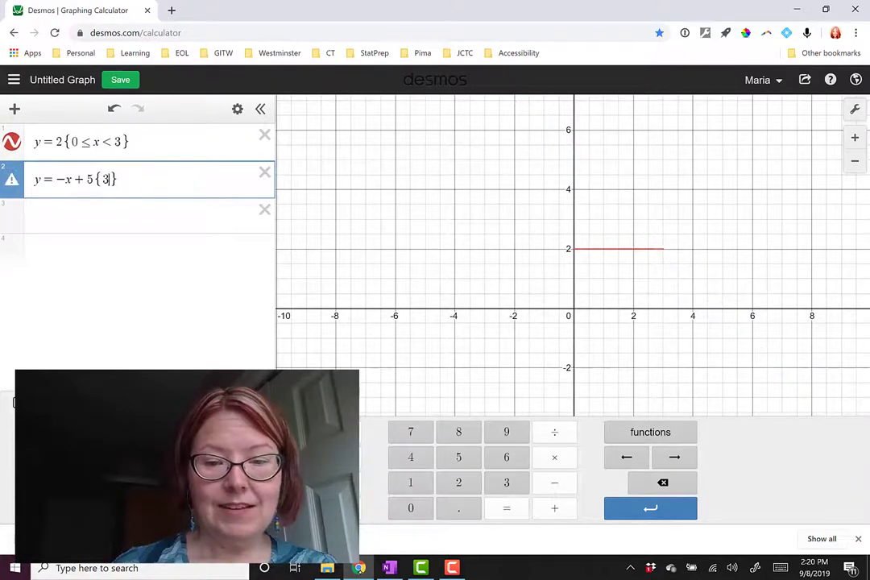
type("x<5")
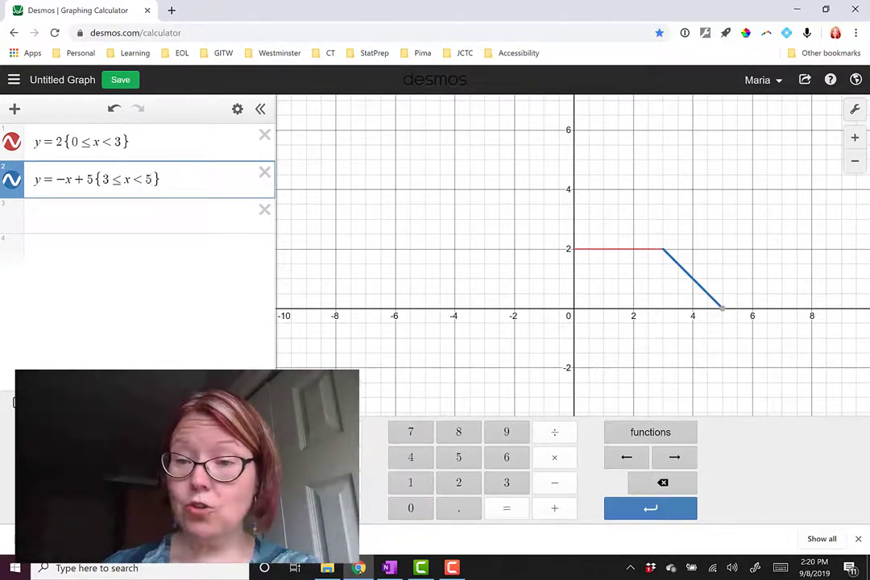
Plot the point (5, 0) as an open circle and recolor it and both line pieces black
left_click(145, 215)
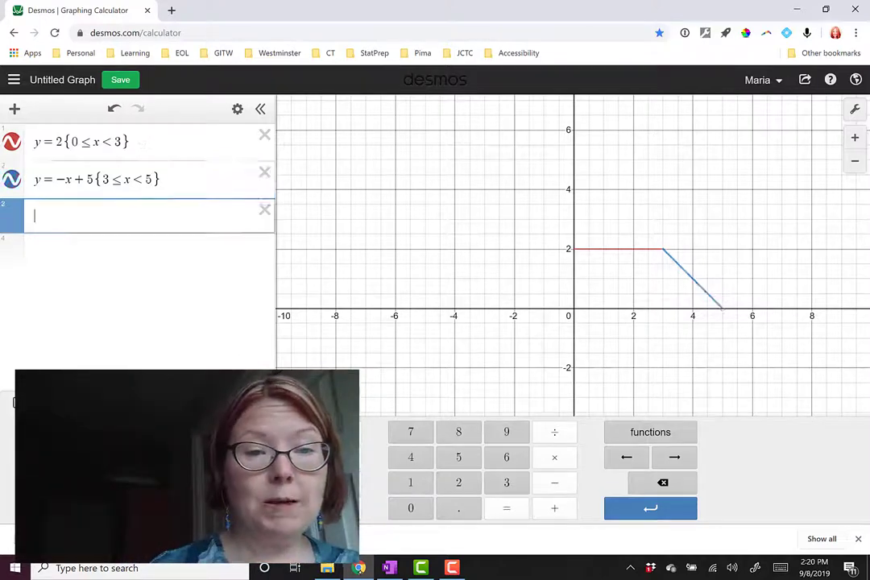
type("(5,0")
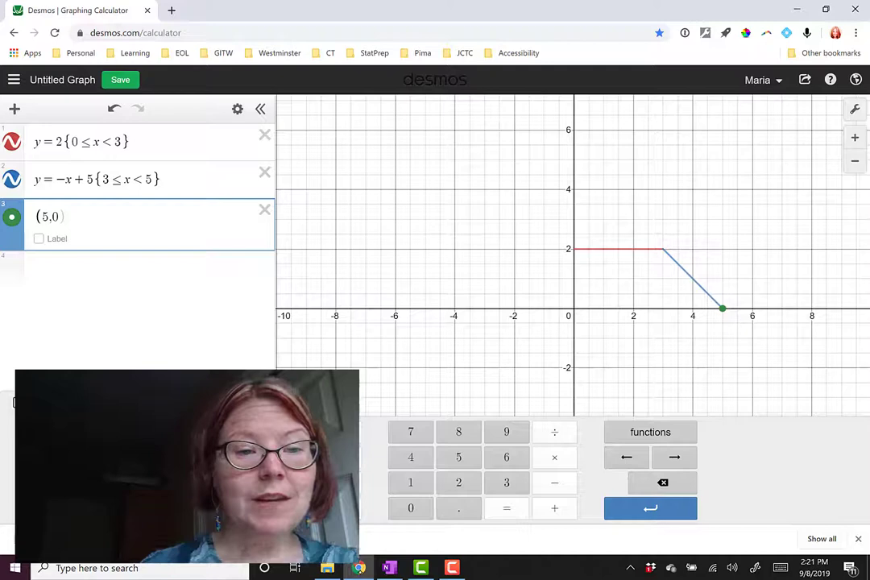
left_click(12, 216)
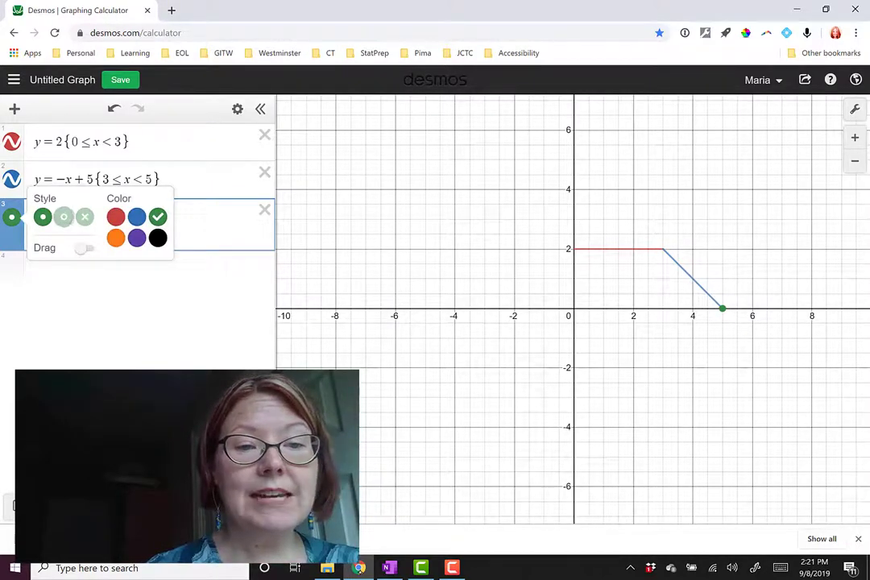
left_click(63, 215)
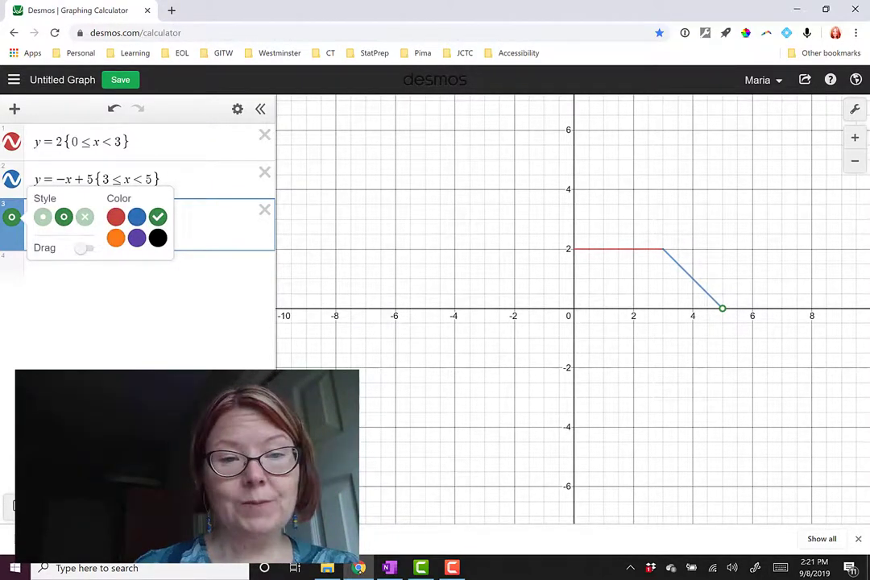
left_click(211, 224)
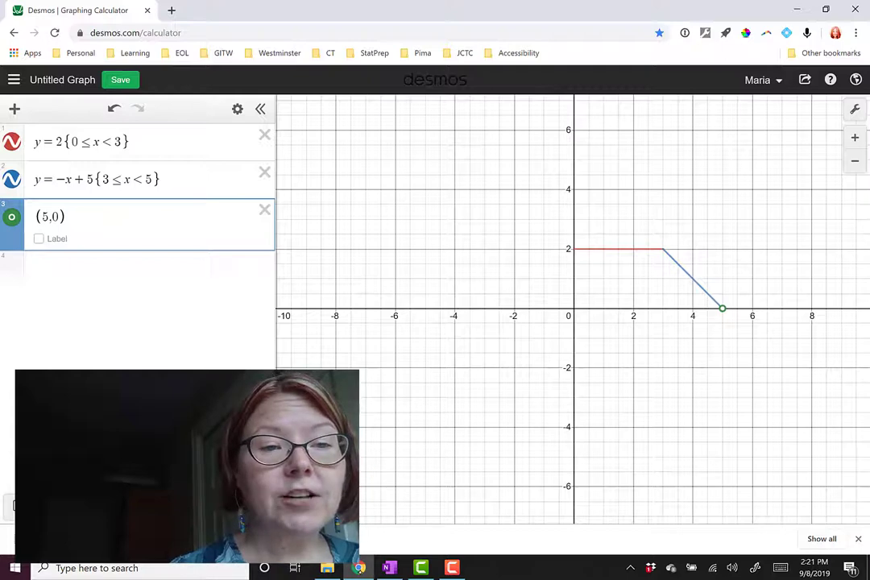
left_click(12, 141)
left_click(160, 161)
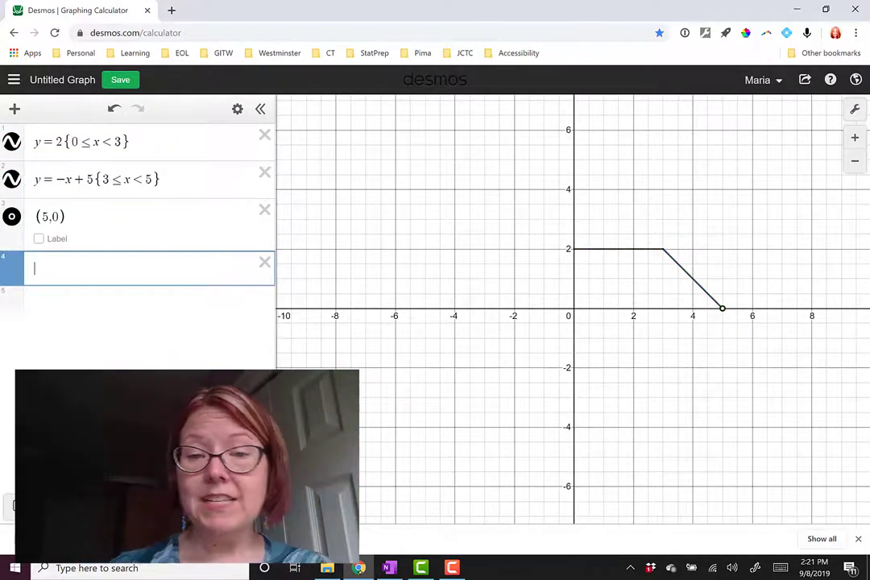
Plot the point (0, 2) as a solid black dot
type("(0,2")
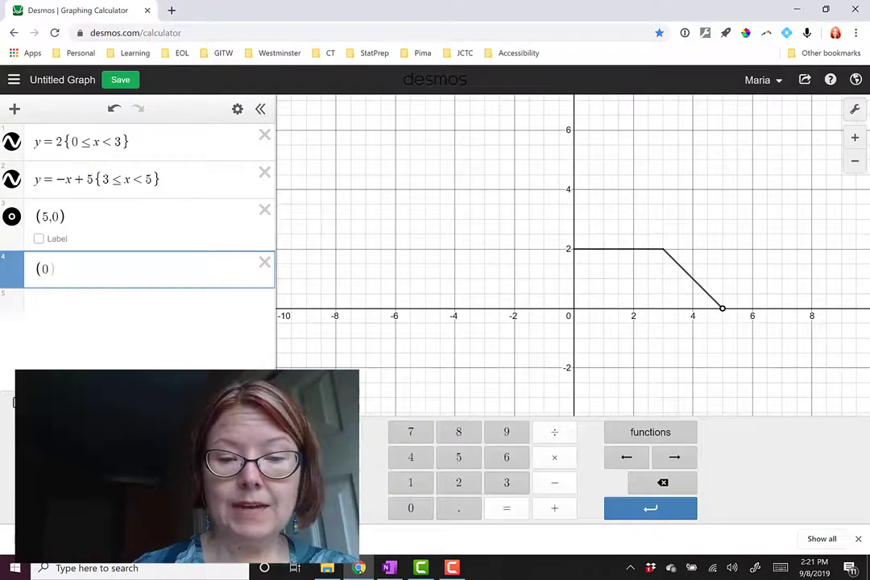
left_click(12, 269)
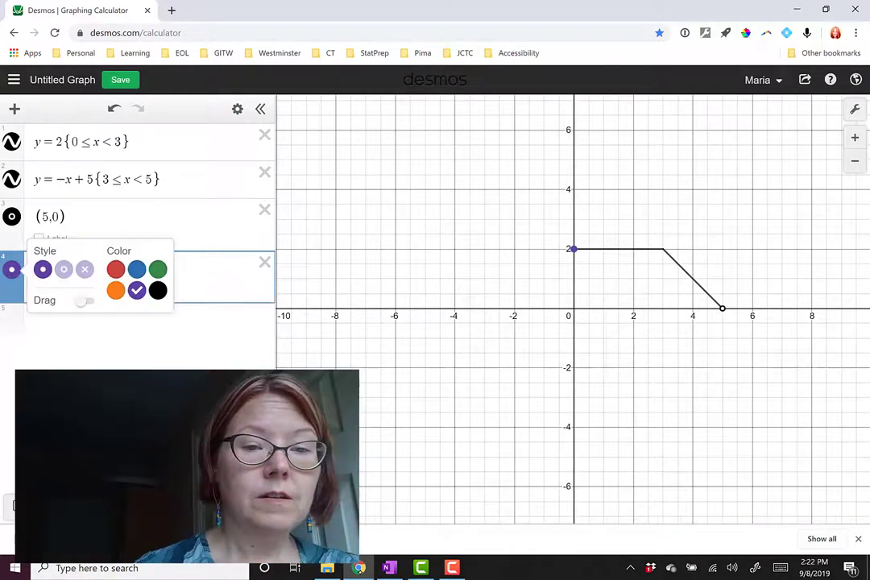
left_click(157, 289)
left_click(451, 242)
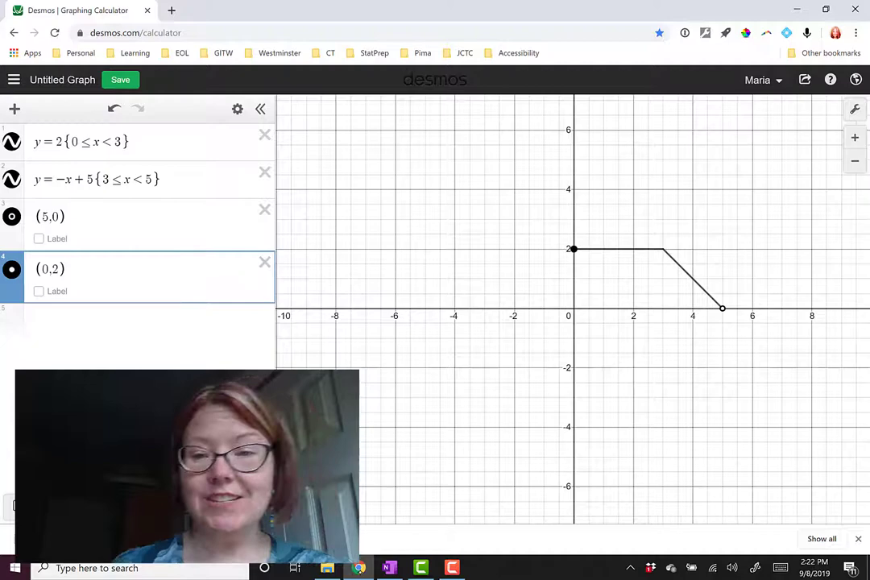
Switch to OneNote, pencil in the slope 2/1 beside 2x − 3 and plot its points (0, −3), (1, −1) and (2, 1)
scroll(779, 314, "up", 1)
scroll(769, 311, "up", 3)
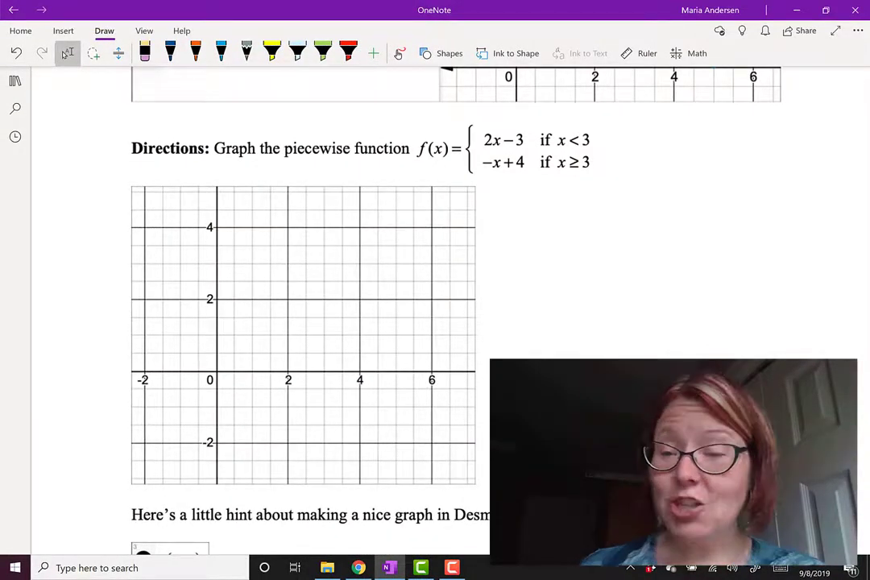
left_click(246, 52)
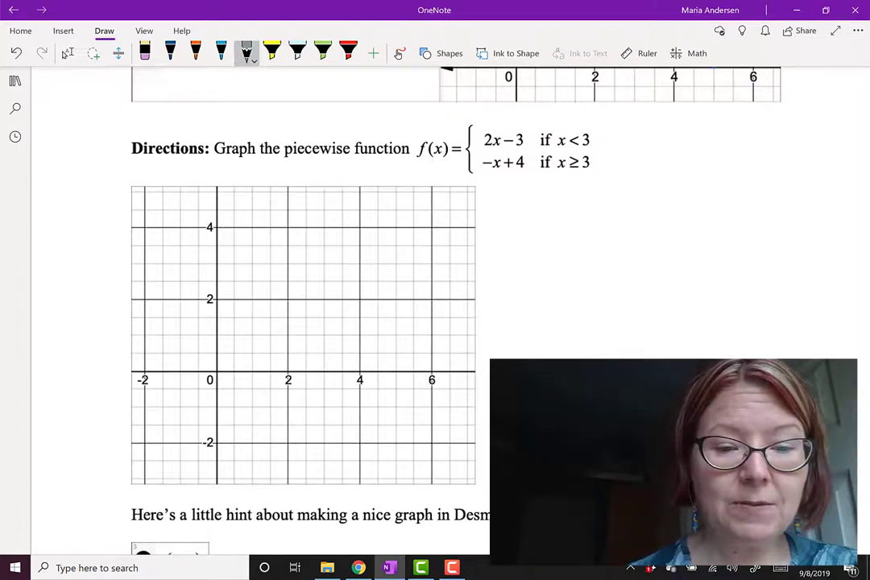
mouse_move(634, 130)
left_mouse_down()
mouse_move(646, 141)
mouse_move(642, 157)
left_mouse_up()
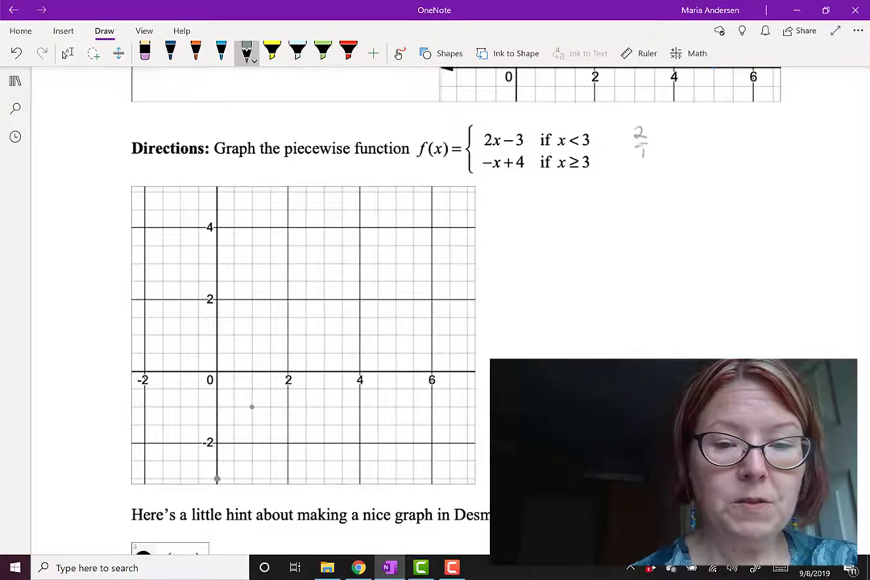
left_click(287, 335)
Pencil the line 2x − 3 through the three plotted points along the ruler, extending past the grid at both ends
left_click(647, 53)
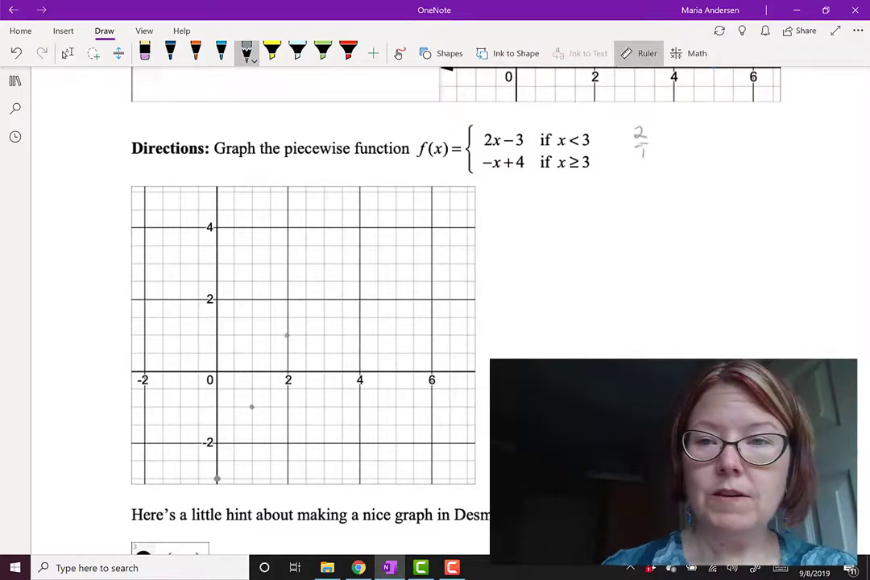
left_click_drag(362, 183, 217, 484)
left_click_drag(217, 484, 208, 501)
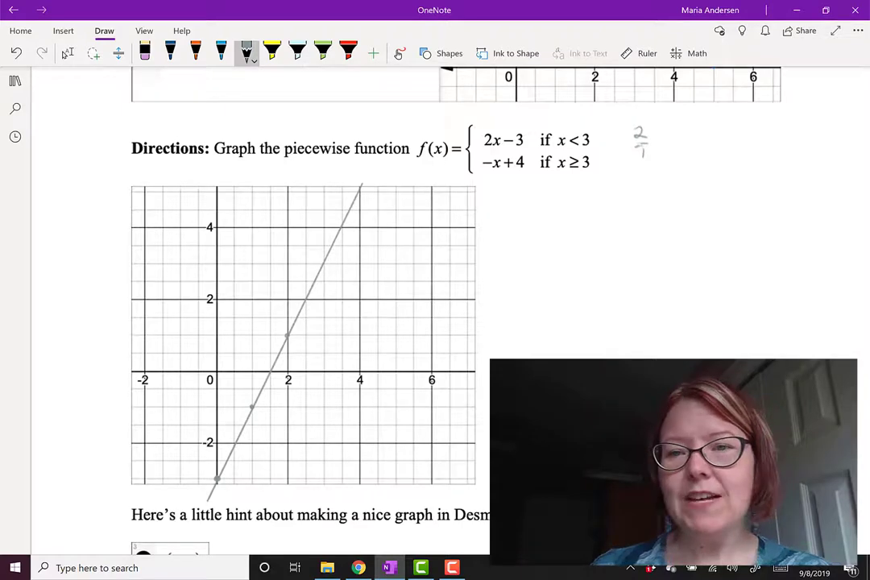
Draw an open circle at (3, 3) on the penciled line in blue pen
left_click(647, 53)
left_click(169, 54)
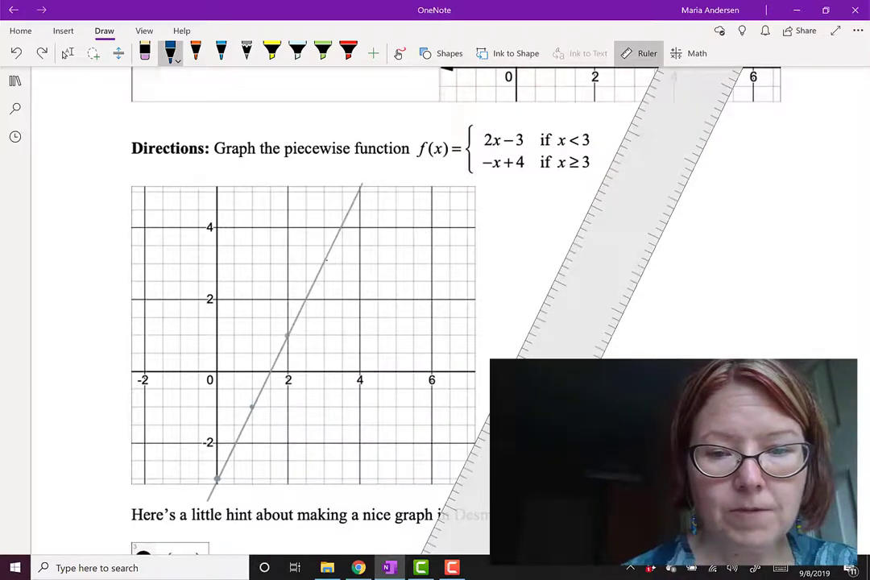
mouse_move(326, 260)
left_mouse_down()
mouse_move(325, 269)
mouse_move(327, 260)
left_mouse_up()
Darken the line in blue from the open circle down past (0, −3) along the ruler at 64° and erase the leftover pencil line
left_click_drag(542, 390, 314, 379)
left_click(170, 52)
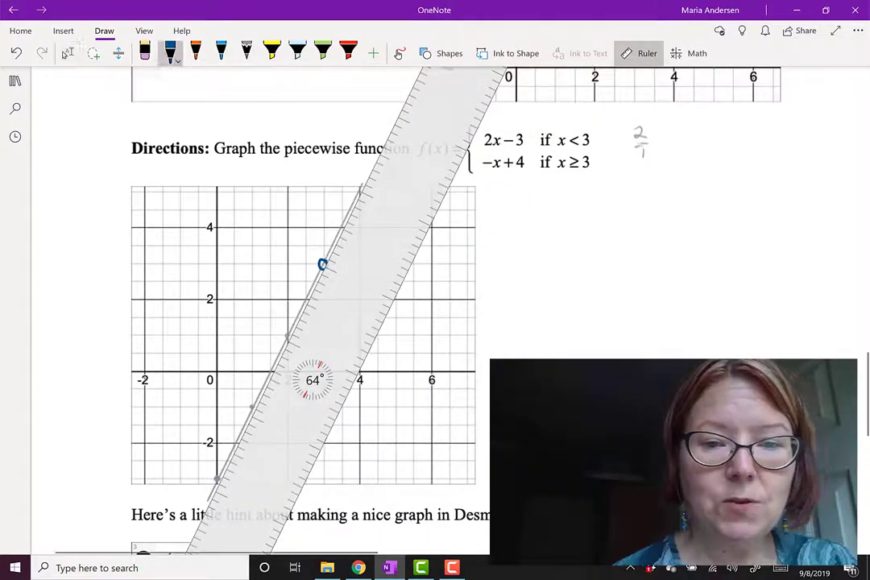
left_click_drag(322, 270, 216, 482)
left_click(639, 53)
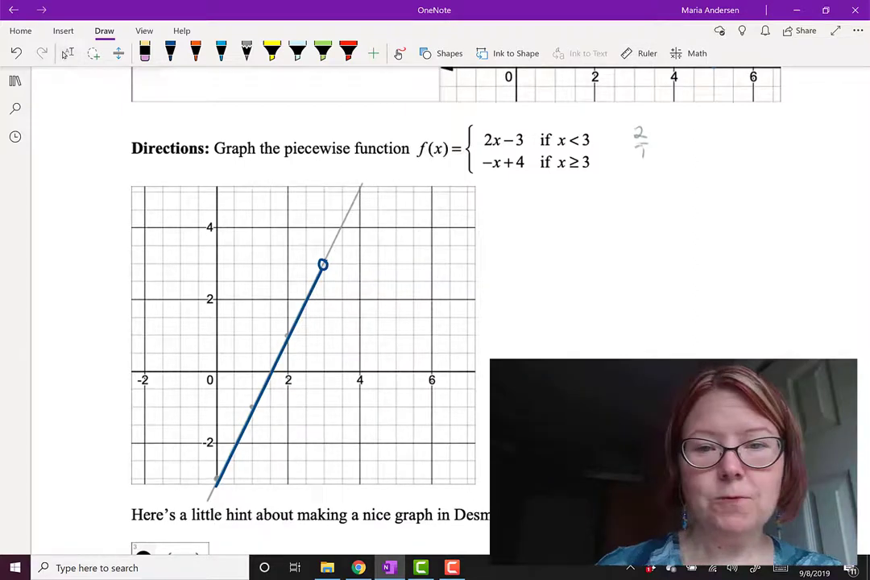
left_click(344, 223)
key("ctrl+z")
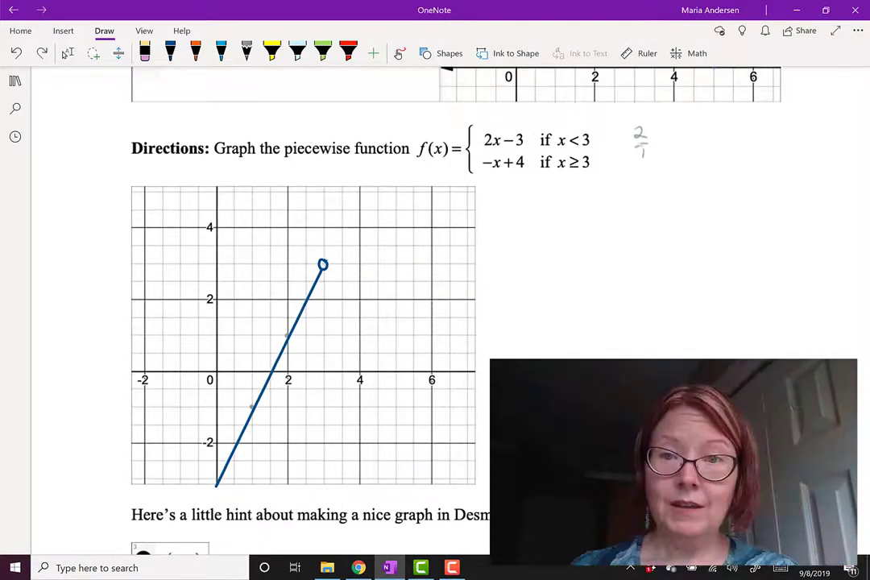
Plot the y-intercept (0, 4) of −x + 4 in pencil and write its slope as −1/1 beside the function
left_click(246, 53)
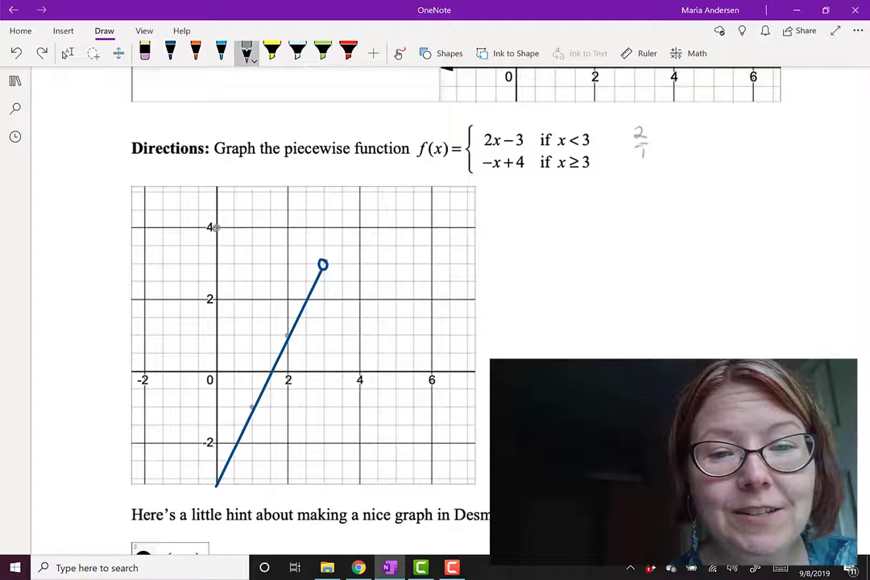
left_click(216, 228)
left_click_drag(614, 195, 642, 211)
left_click_drag(634, 216, 635, 230)
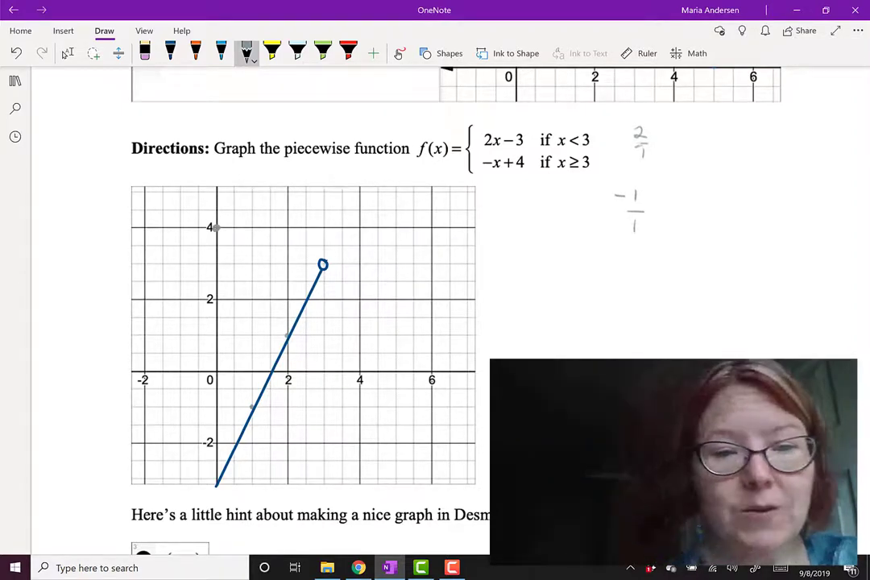
Plot the points (1, 3) and (2, 2) of −x + 4 and pencil the line through them along the ruler at 45°
left_click(252, 262)
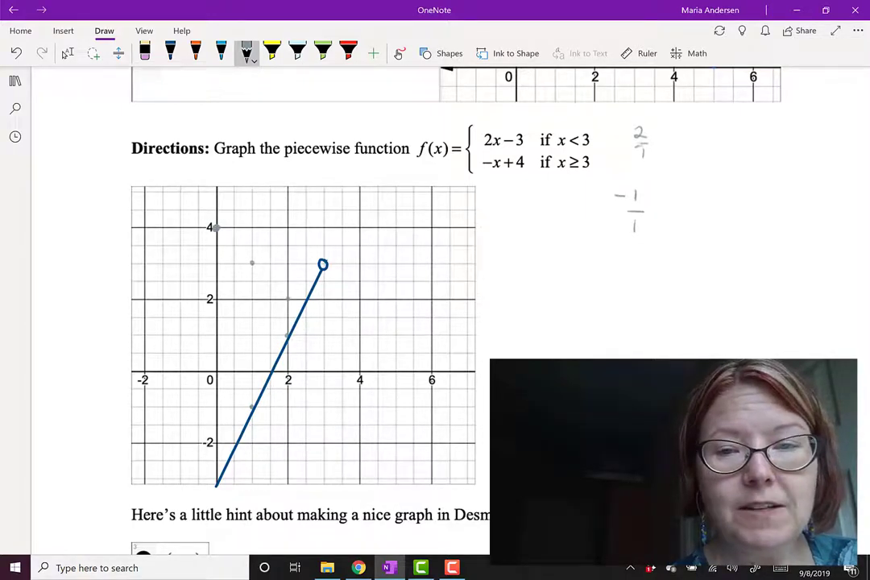
left_click(639, 53)
mouse_move(483, 410)
left_mouse_down()
mouse_move(258, 326)
mouse_move(785, 223)
left_mouse_up()
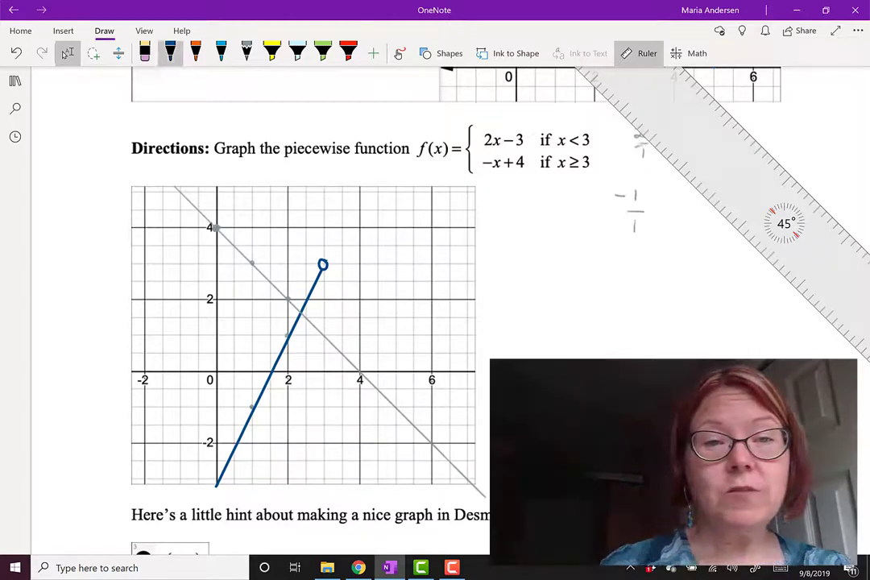
Ink −x + 4 in blue from a closed dot at (3, 1) down past the grid's edge, and erase the leftover pencil line
left_click(170, 53)
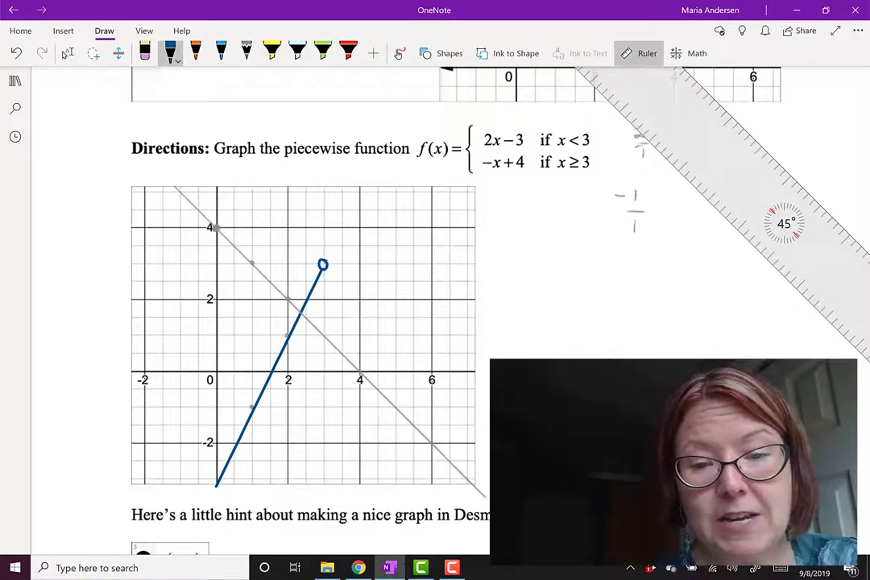
left_click_drag(323, 335, 325, 338)
mouse_move(784, 223)
left_mouse_down()
mouse_move(583, 297)
mouse_move(350, 419)
left_mouse_up()
left_click_drag(326, 337, 481, 493)
left_click_drag(350, 418, 638, 282)
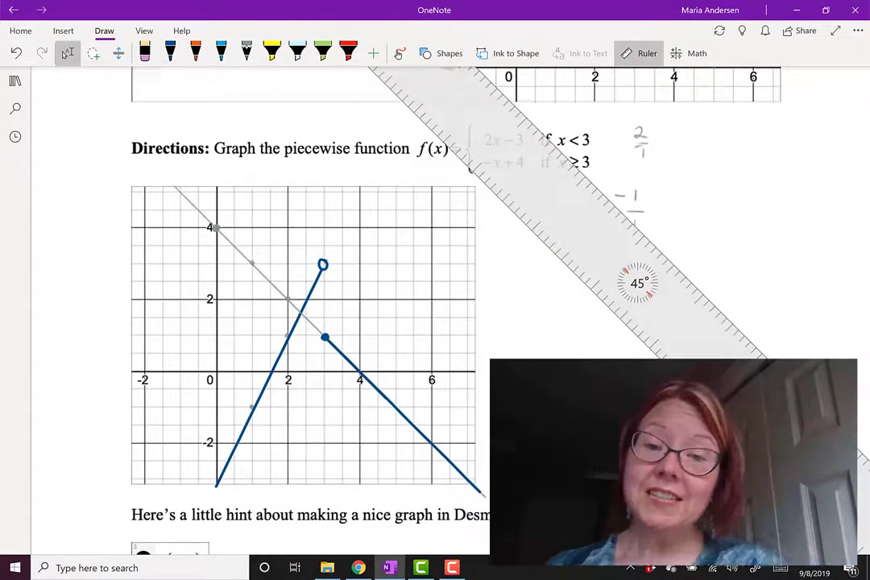
left_click_drag(202, 213, 289, 300)
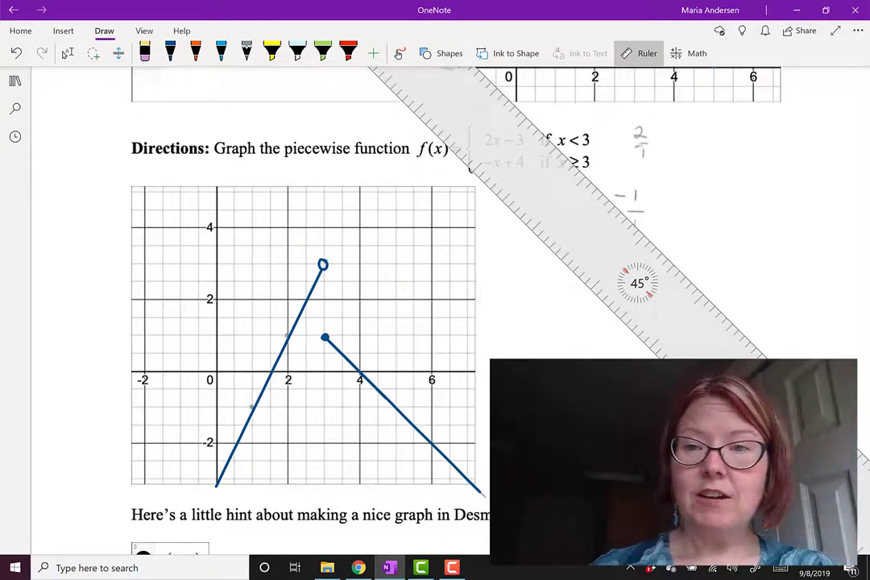
left_click(638, 53)
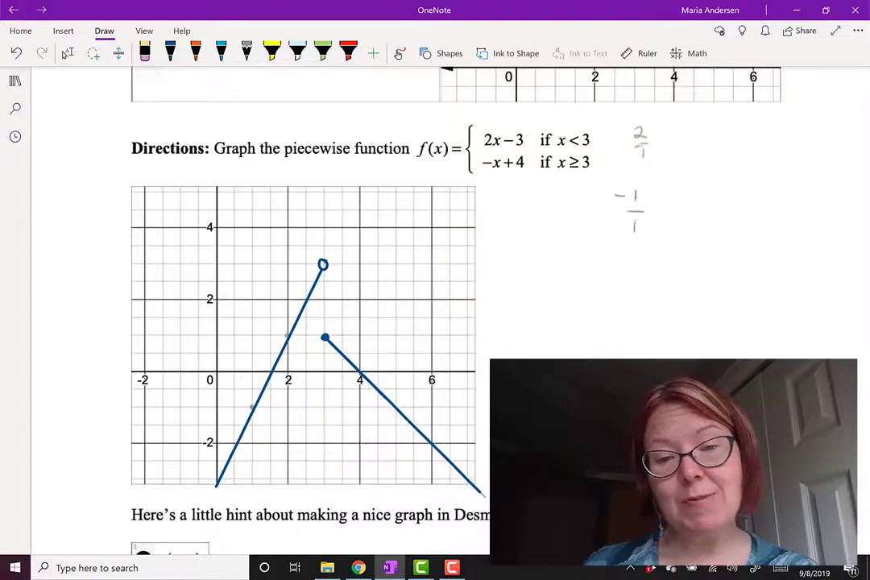
Mark the points (3, 3) and (3, 1) in the Desmos hint with short horizontal blue pen strokes beside them
scroll(322, 322, "down", 3)
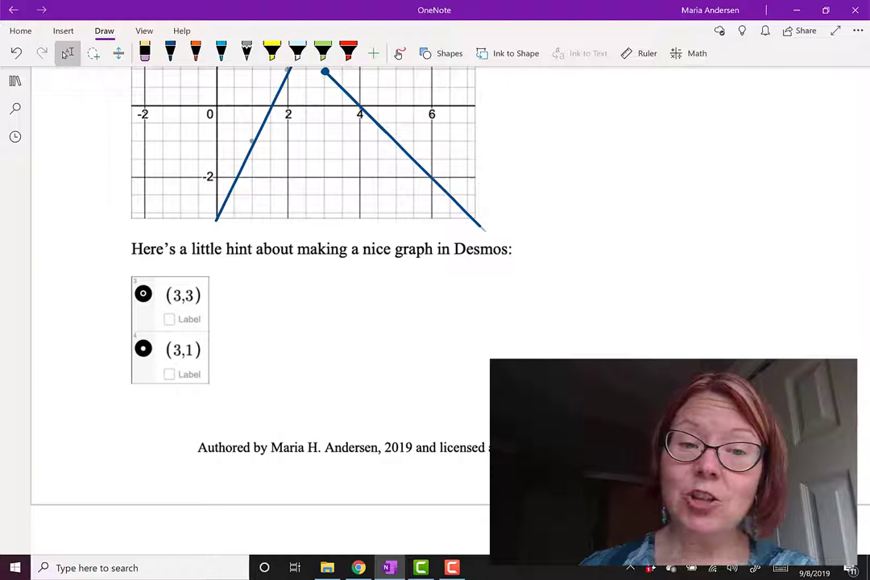
left_click(170, 52)
mouse_move(72, 297)
left_mouse_down()
mouse_move(105, 286)
mouse_move(103, 297)
left_mouse_up()
mouse_move(72, 360)
left_mouse_down()
mouse_move(111, 352)
mouse_move(104, 360)
left_mouse_up()
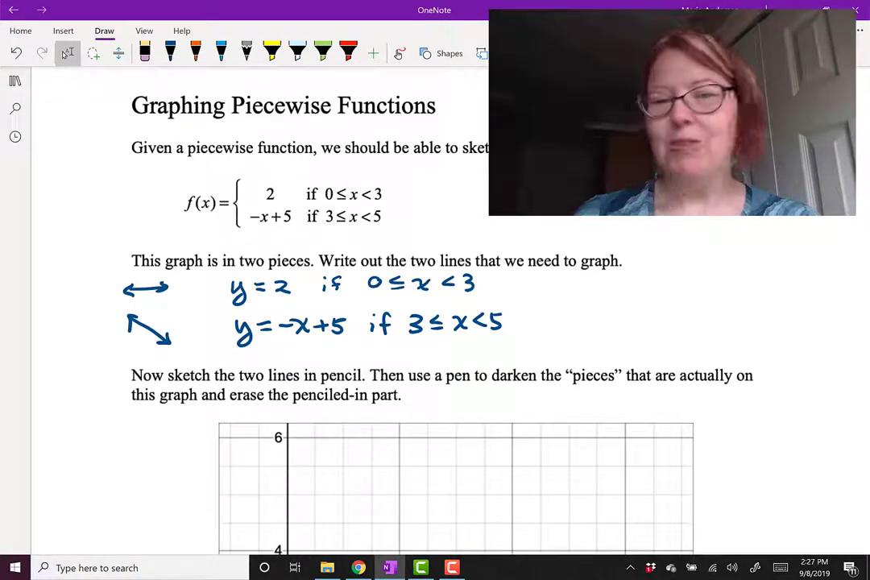
scroll(435, 322, "down", 3)
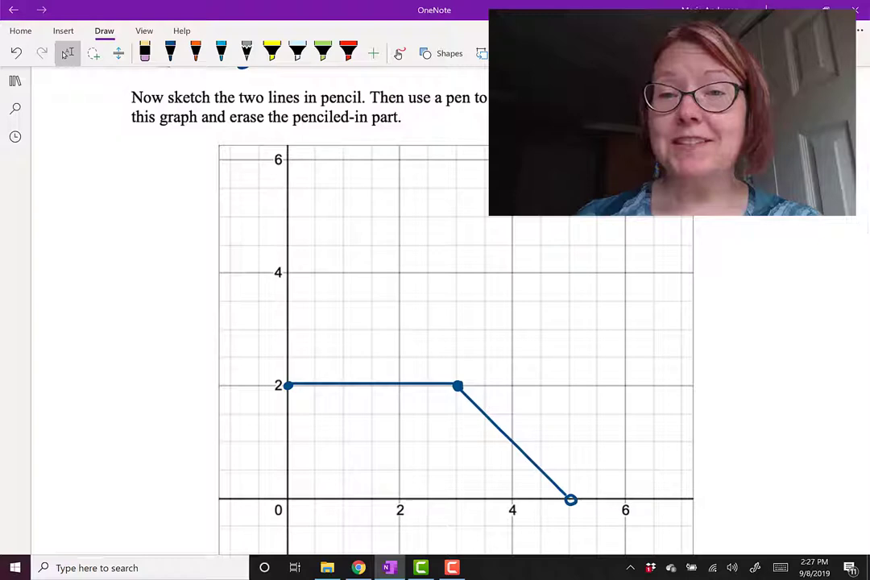